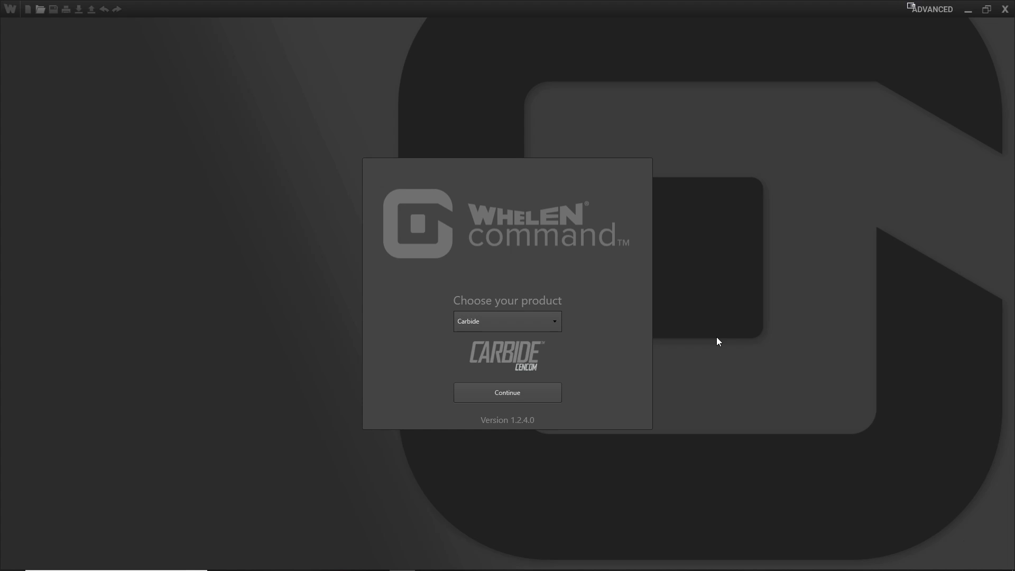
Continue with Carbide as the product and add the 21 and Slide control head
left_click(517, 396)
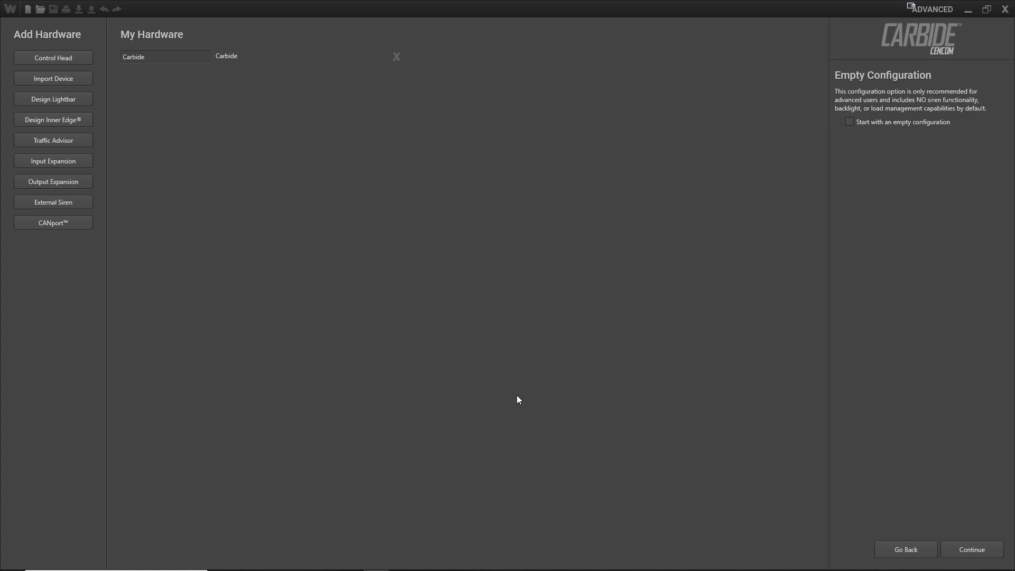
left_click(51, 57)
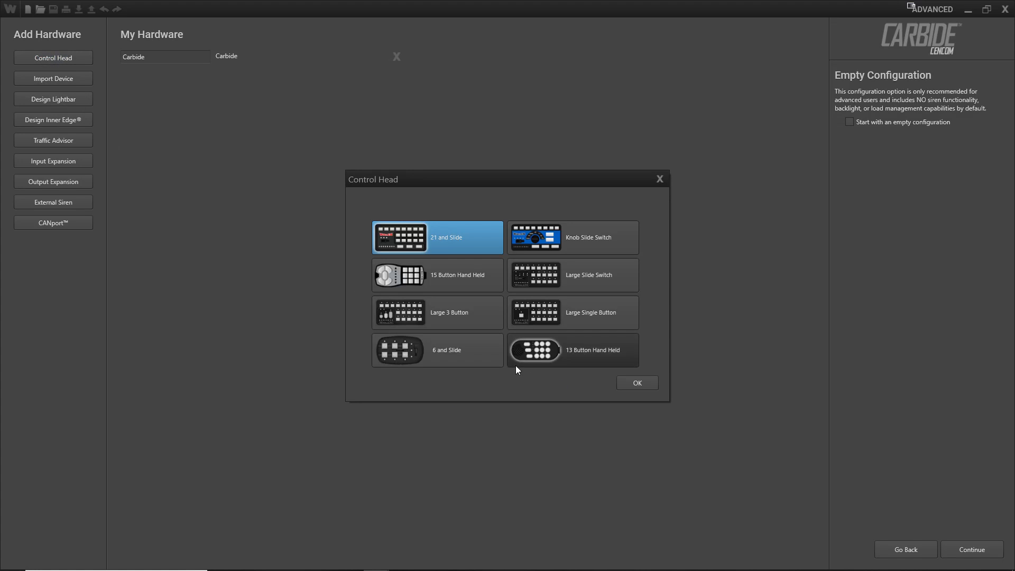
left_click(640, 385)
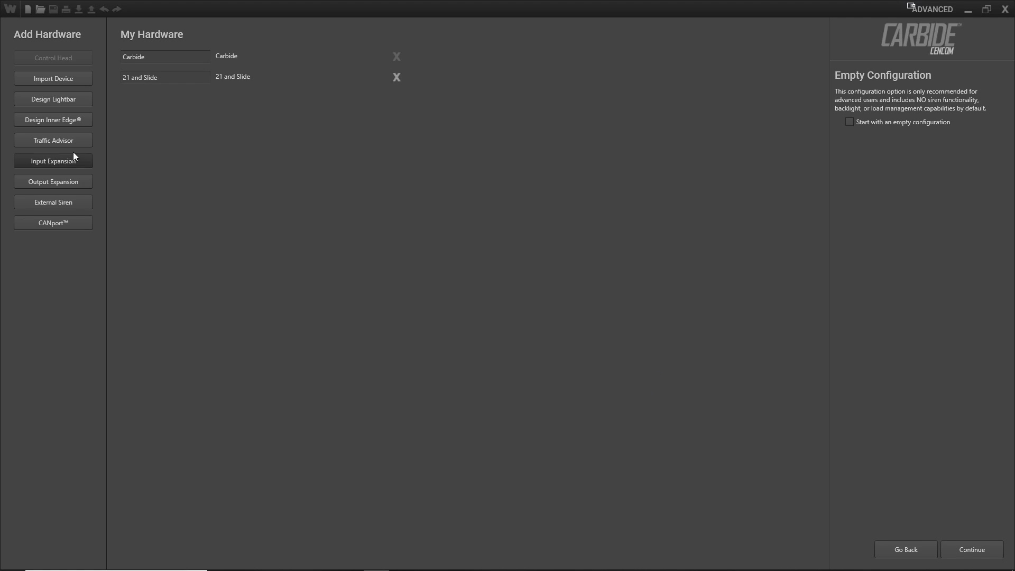
Design a LibertyII DUO 54 in. lightbar, found by searching 'lib 2 duo', and add it to the hardware
left_click(40, 99)
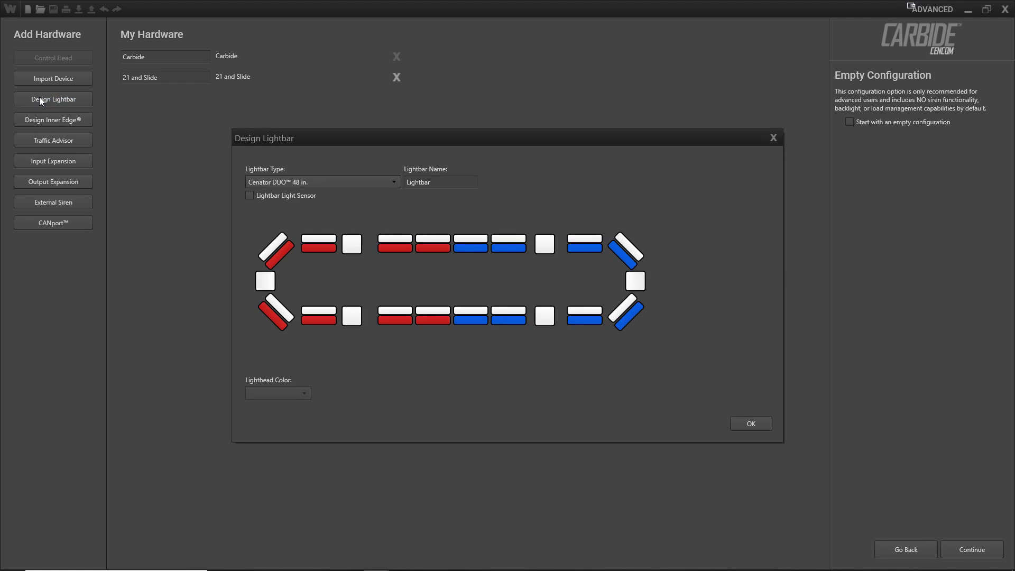
type("lib")
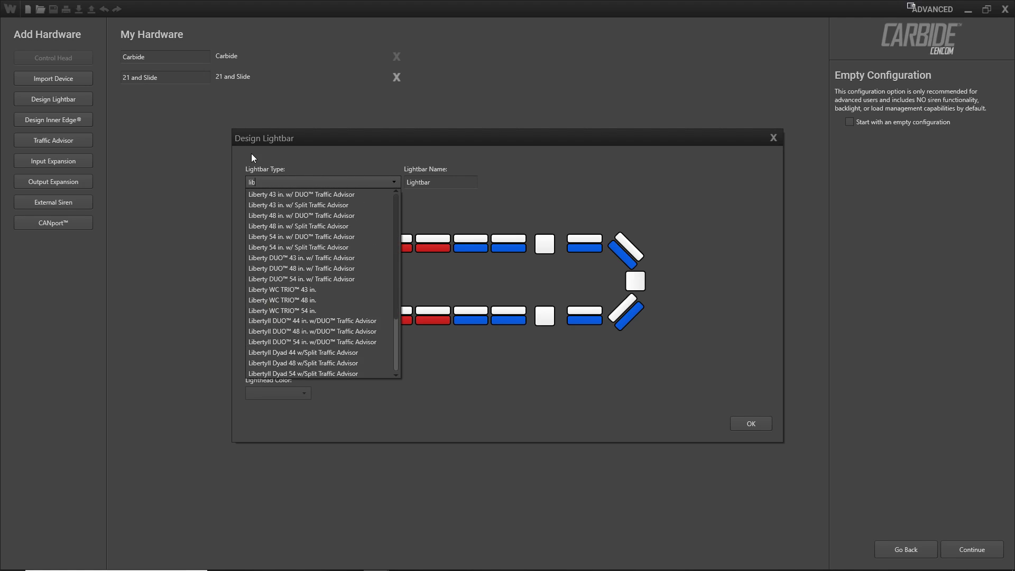
type(" 2 duo")
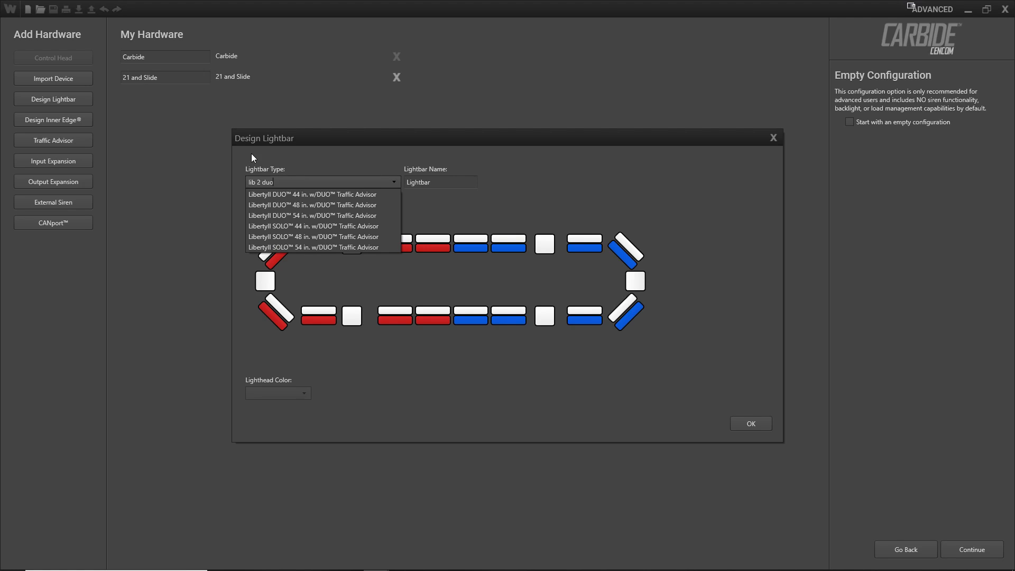
left_click(296, 215)
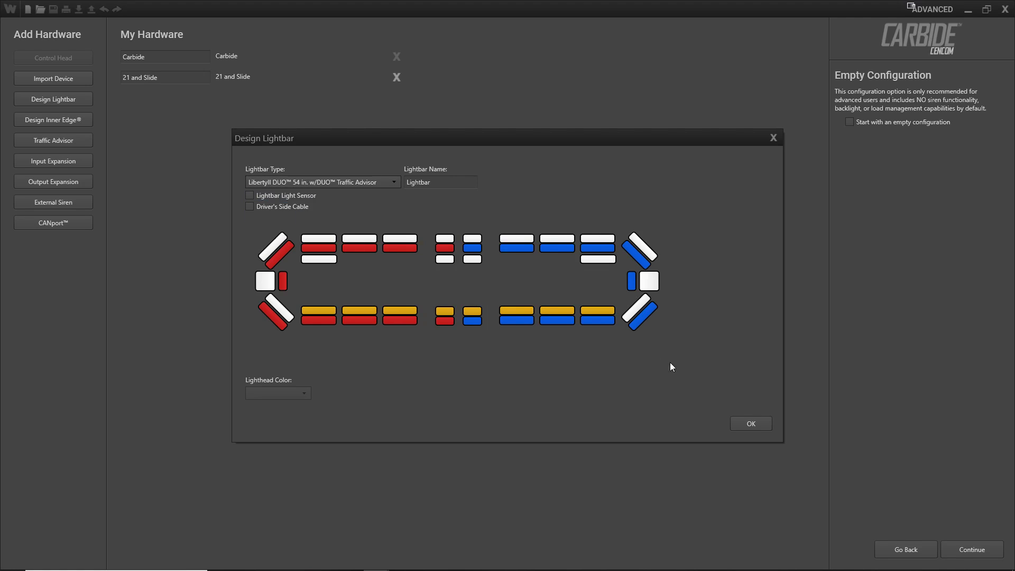
left_click(743, 422)
Go to the virtual inputs and rename Virtual 01 to 'Cycle 1'
left_click(973, 550)
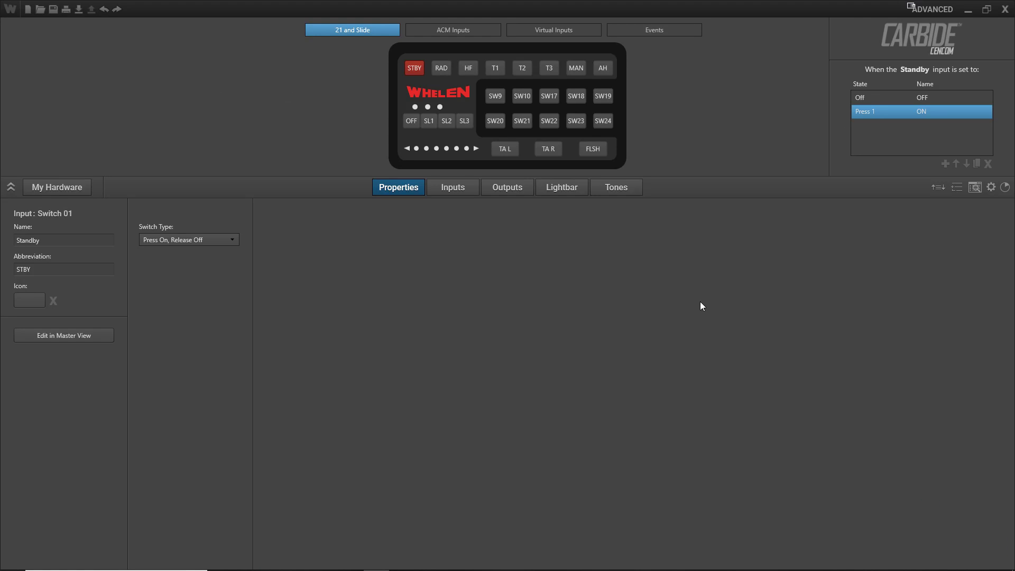
left_click(538, 30)
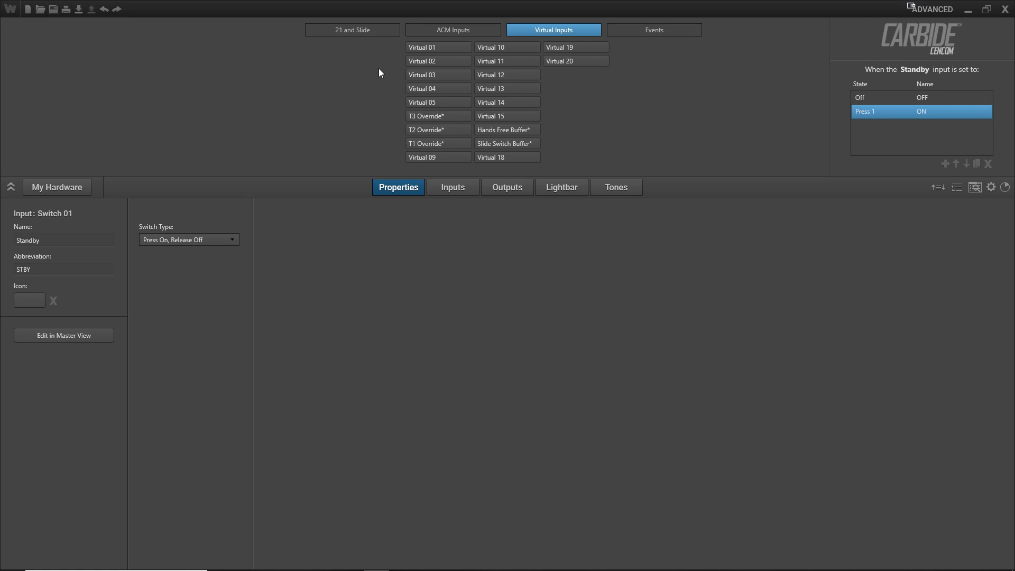
left_click(420, 47)
triple_click(51, 241)
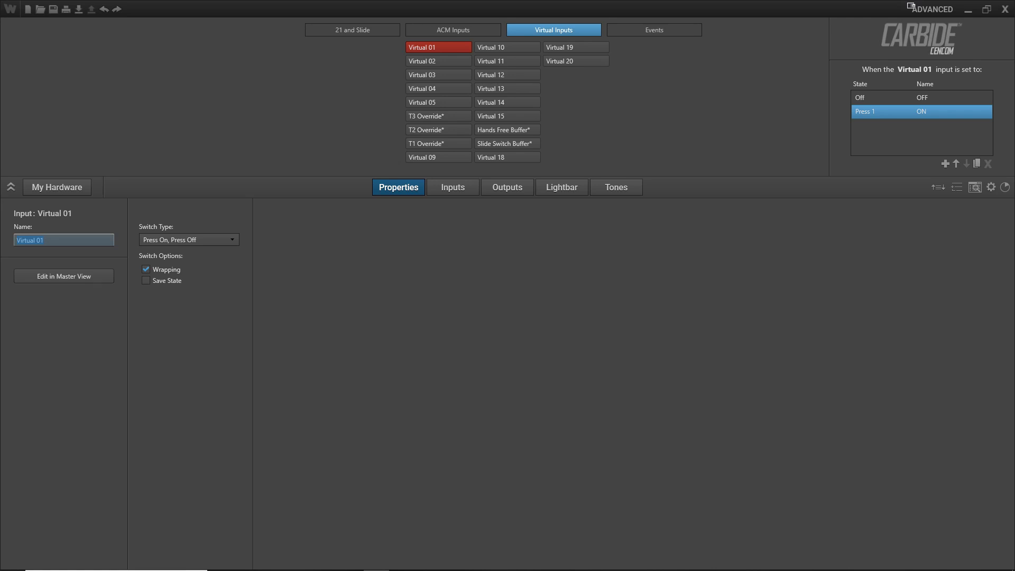
type("Cycle 1")
Rename Virtual 02 to 'Cycle 2' and Virtual 03 to 'Cycle 3'
left_click(438, 62)
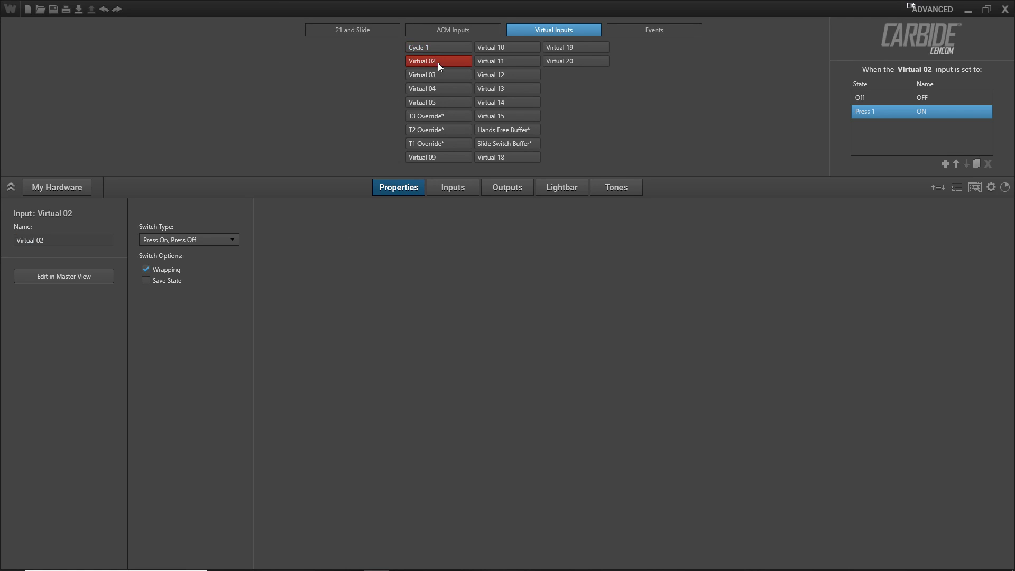
triple_click(73, 240)
type("Cycl")
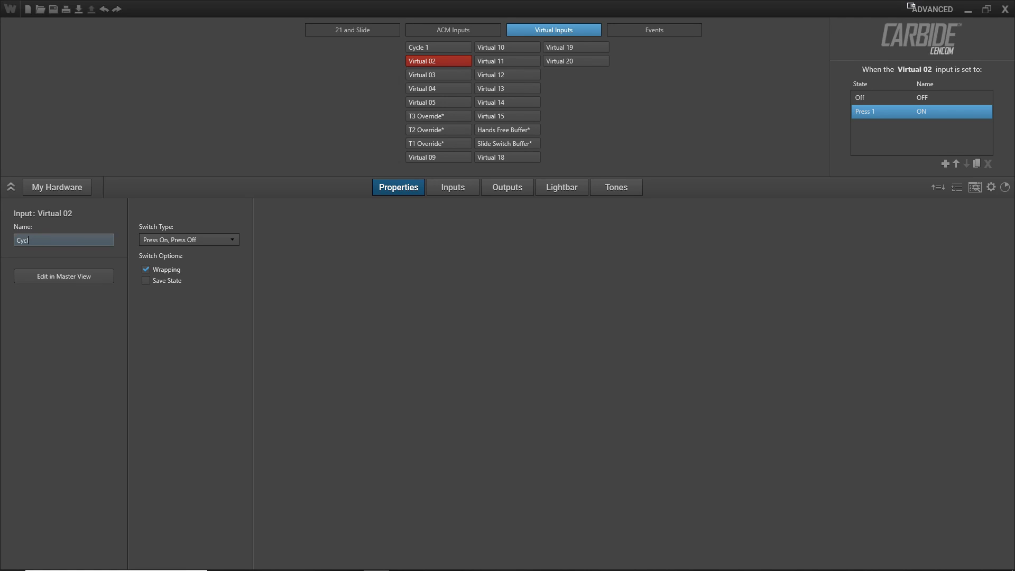
type("e 2")
key("Return")
left_click(422, 73)
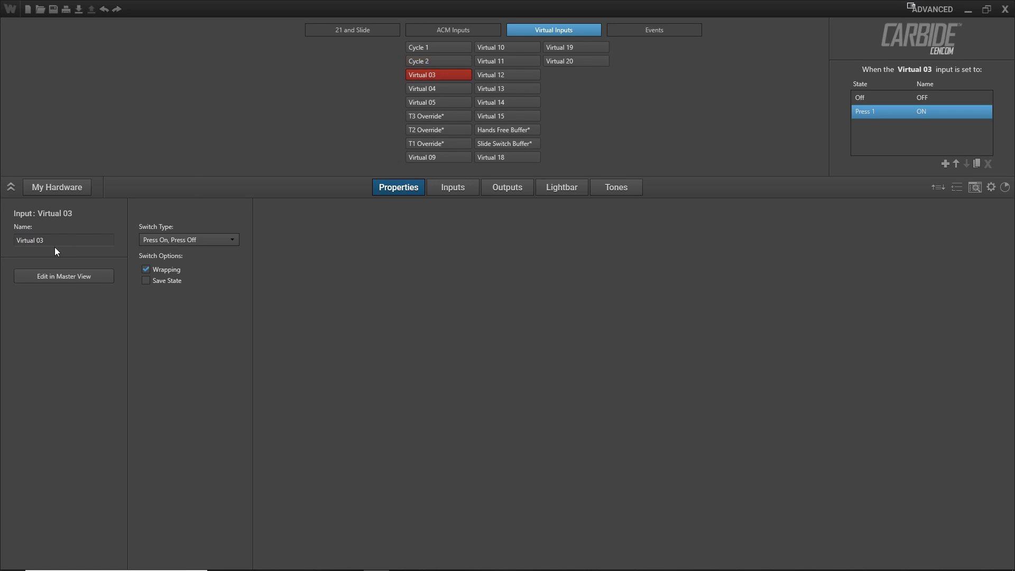
triple_click(55, 241)
type("Cycle")
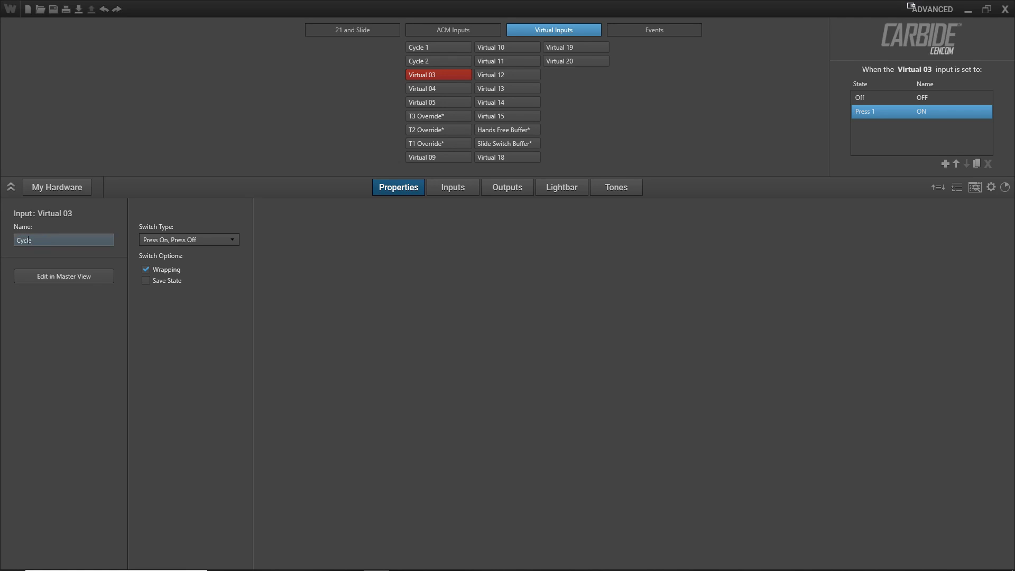
type(" 3")
key("Return")
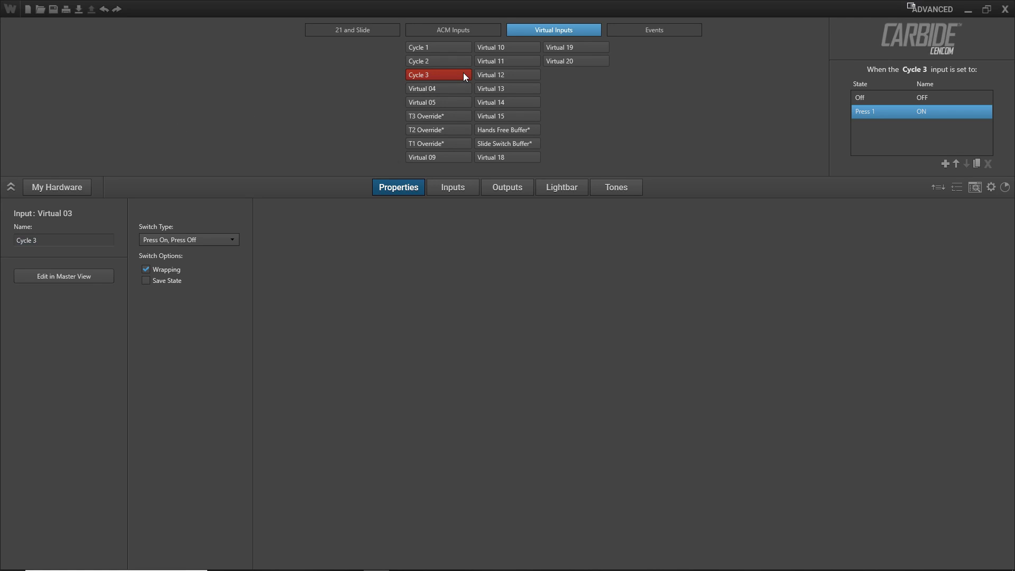
left_click(430, 45)
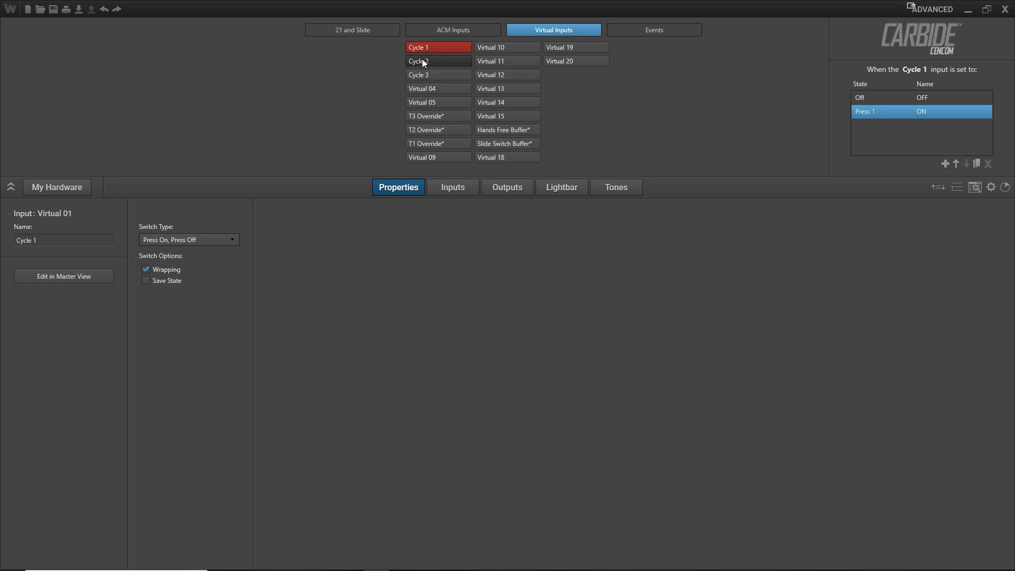
Make Cycle 1 flash all lightheads with Action Flash in alternate phase
left_click(558, 190)
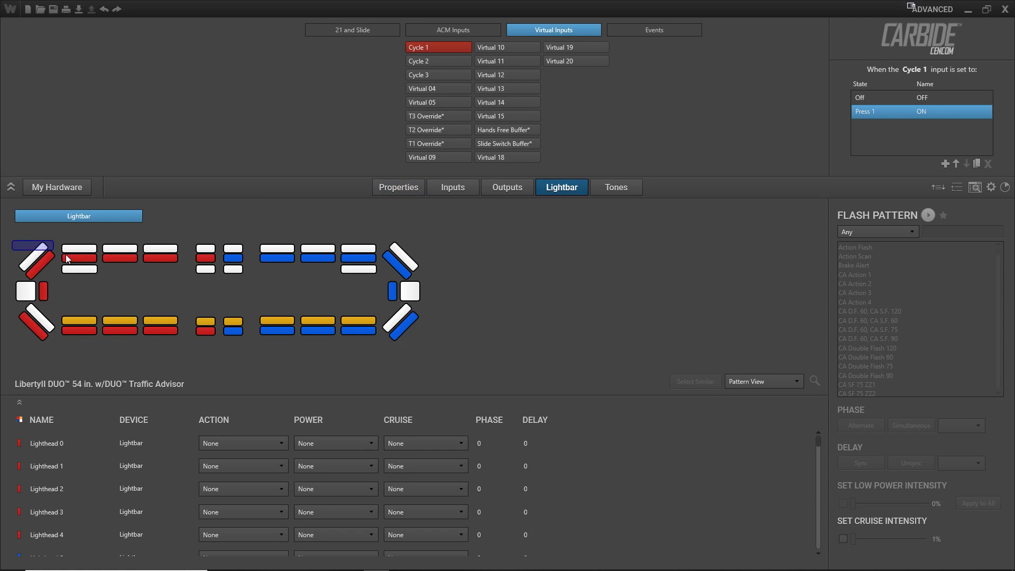
left_click_drag(66, 255, 458, 343)
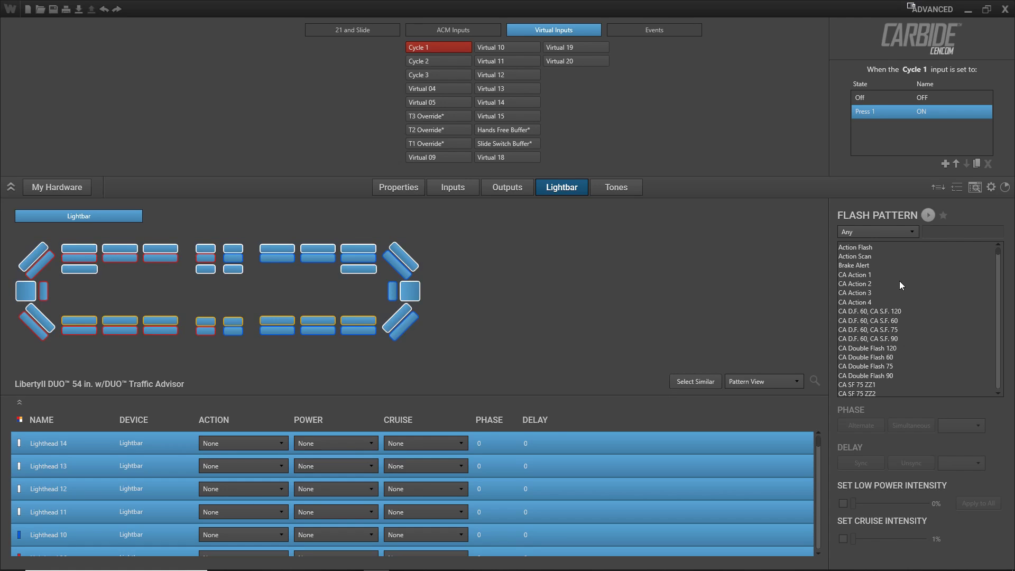
left_click(862, 249)
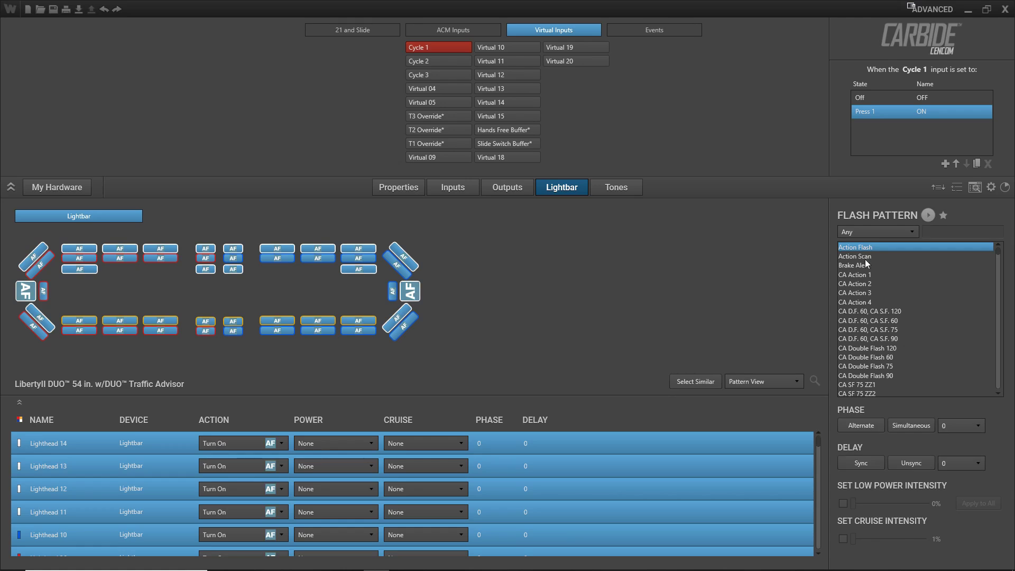
left_click(861, 426)
Apply the CA Action 1 pattern to all lightheads for Cycle 2
left_click(432, 62)
left_click_drag(14, 250, 455, 347)
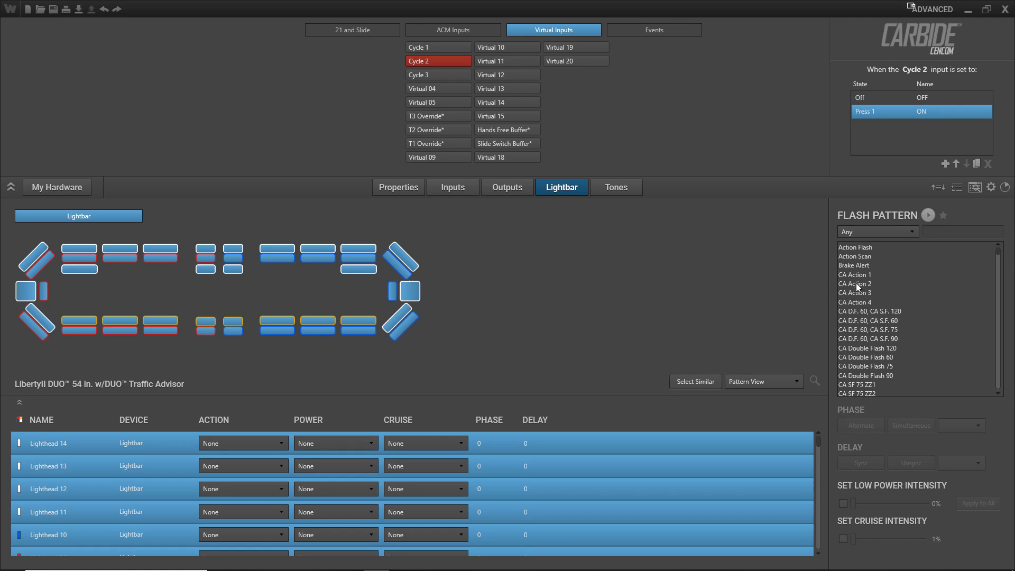
left_click(842, 275)
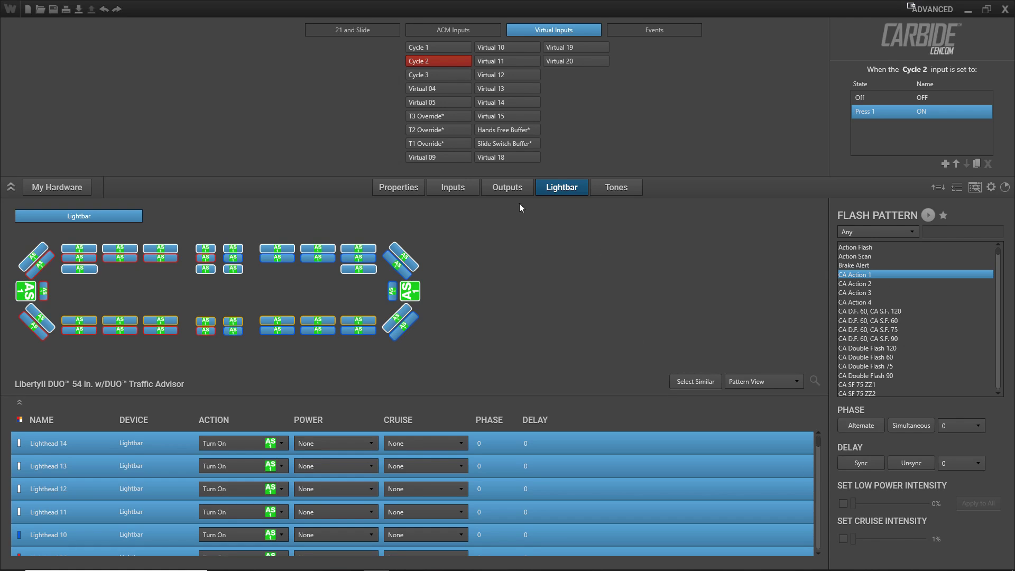
Apply Double Flash 75 to all lightheads for Cycle 3
left_click(443, 76)
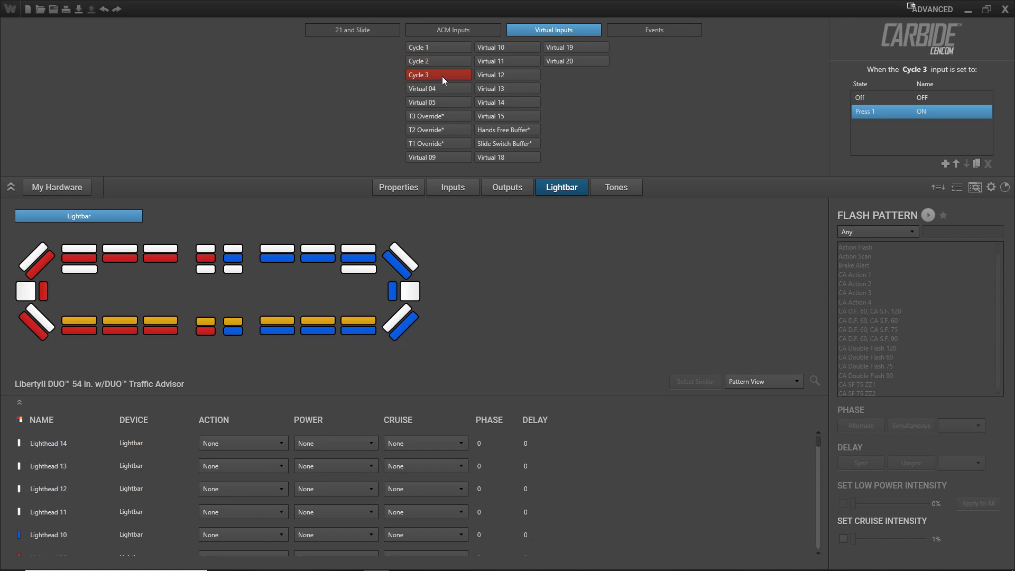
left_click_drag(23, 240, 468, 353)
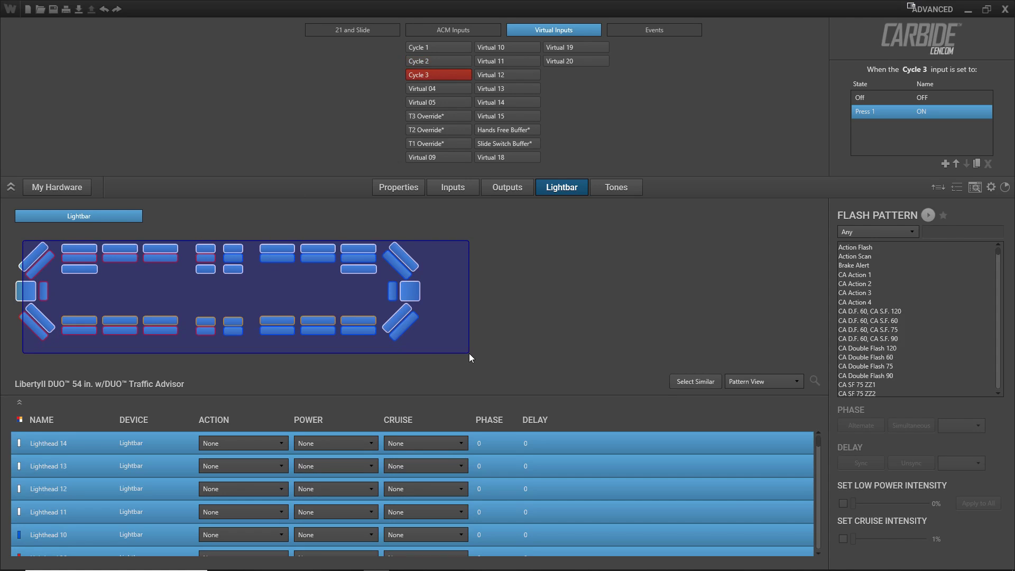
scroll(916, 326, "down", 10)
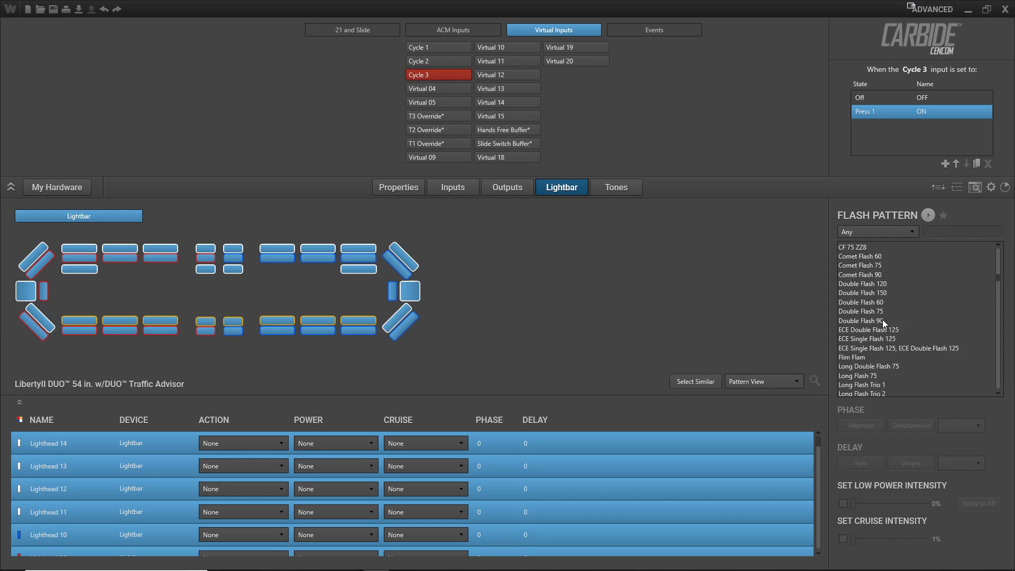
left_click(848, 312)
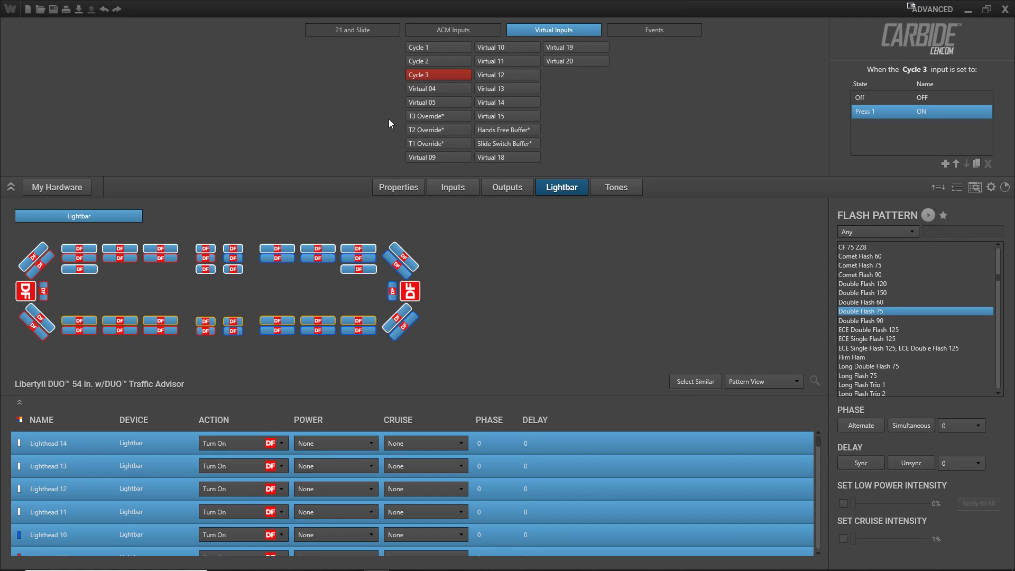
left_click(433, 47)
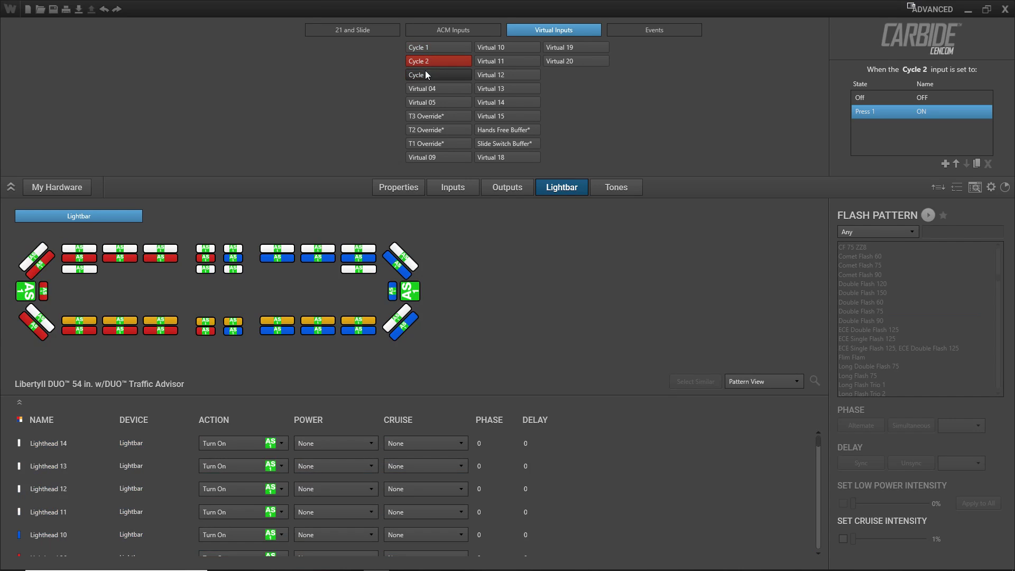
Make Cycle 1 a Variable Timer lasting 5 sec
left_click(408, 187)
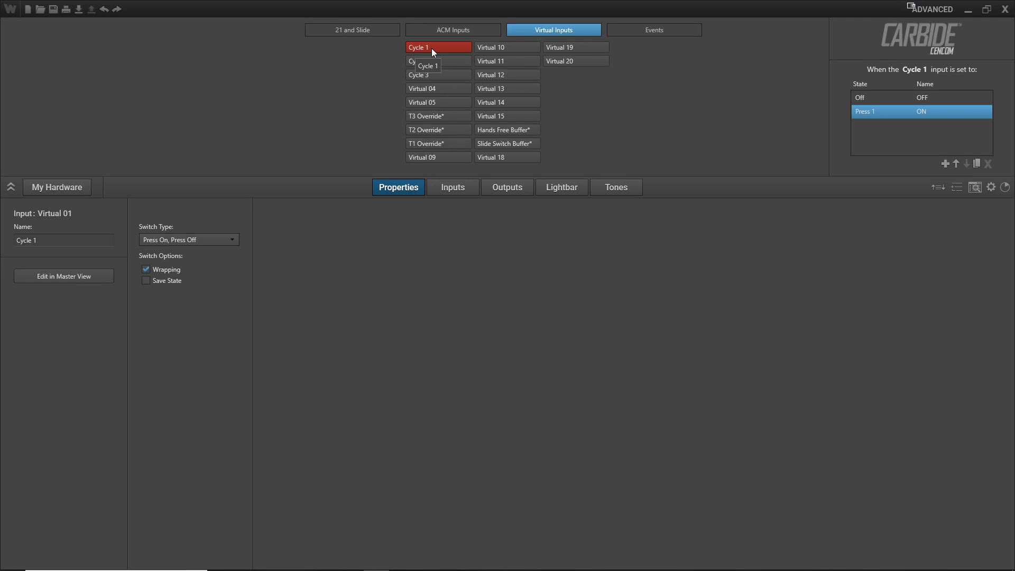
left_click(190, 240)
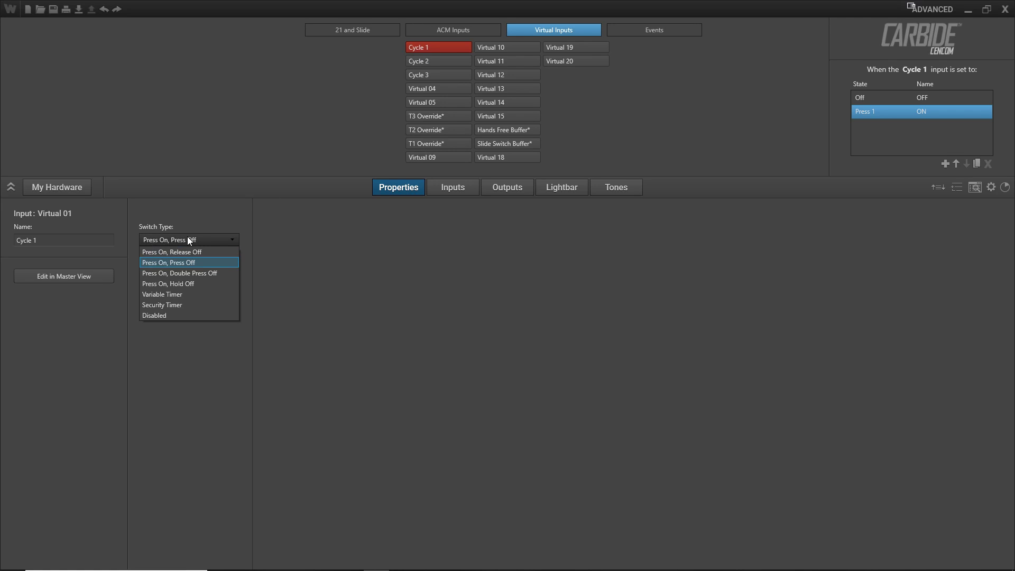
left_click(161, 294)
left_click(271, 242)
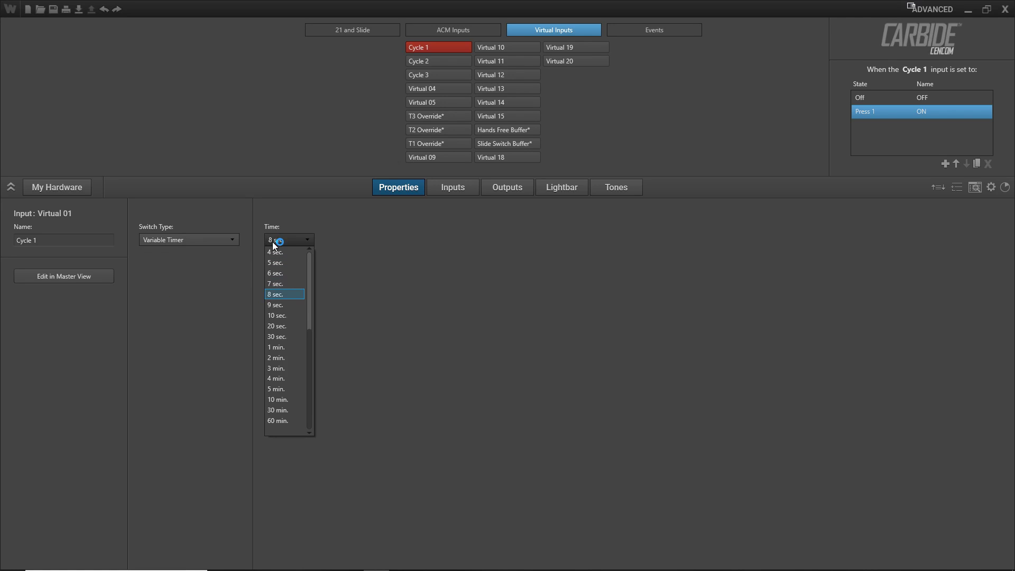
scroll(275, 286, "down", 1)
left_click(285, 263)
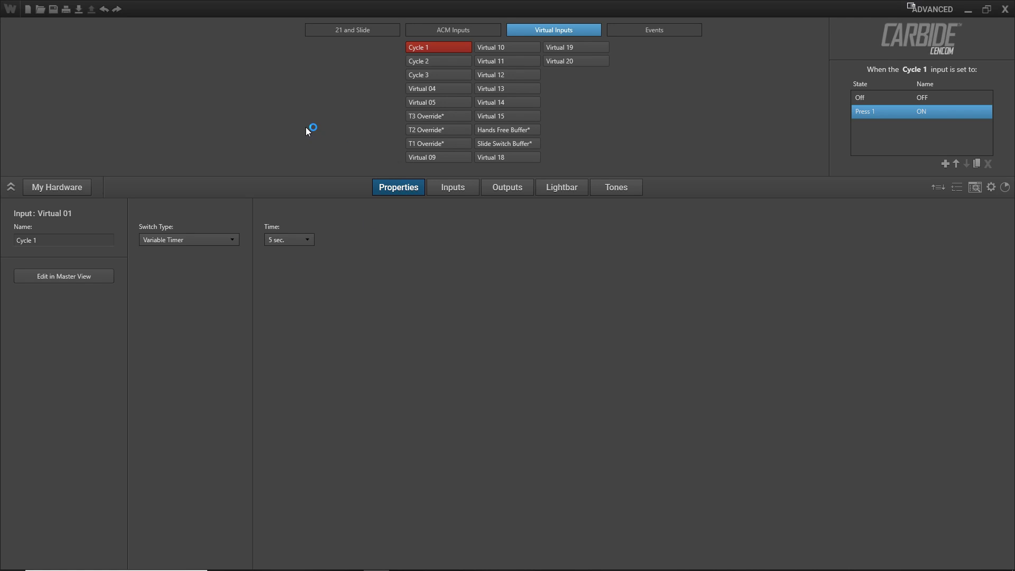
left_click(560, 187)
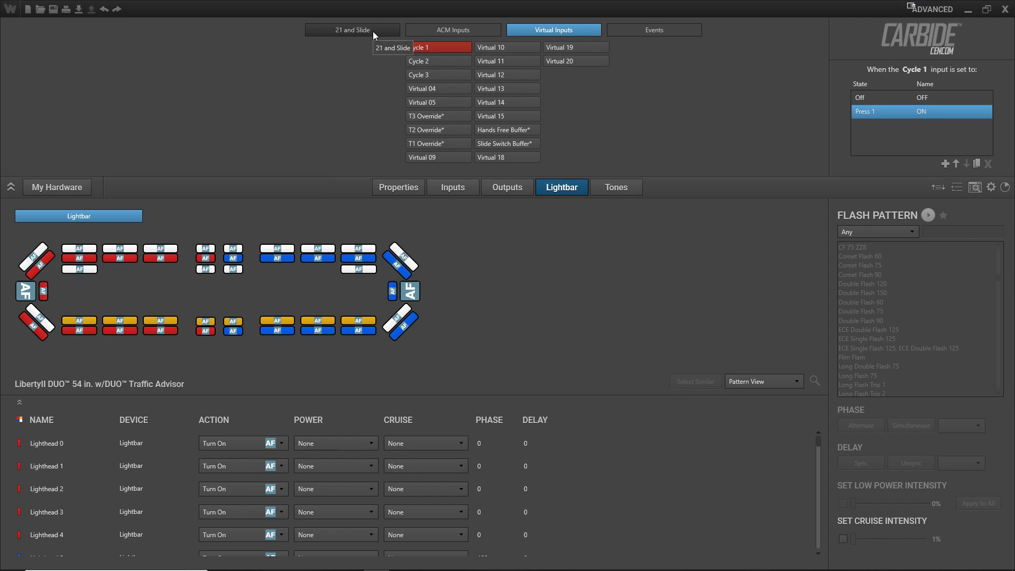
left_click(394, 190)
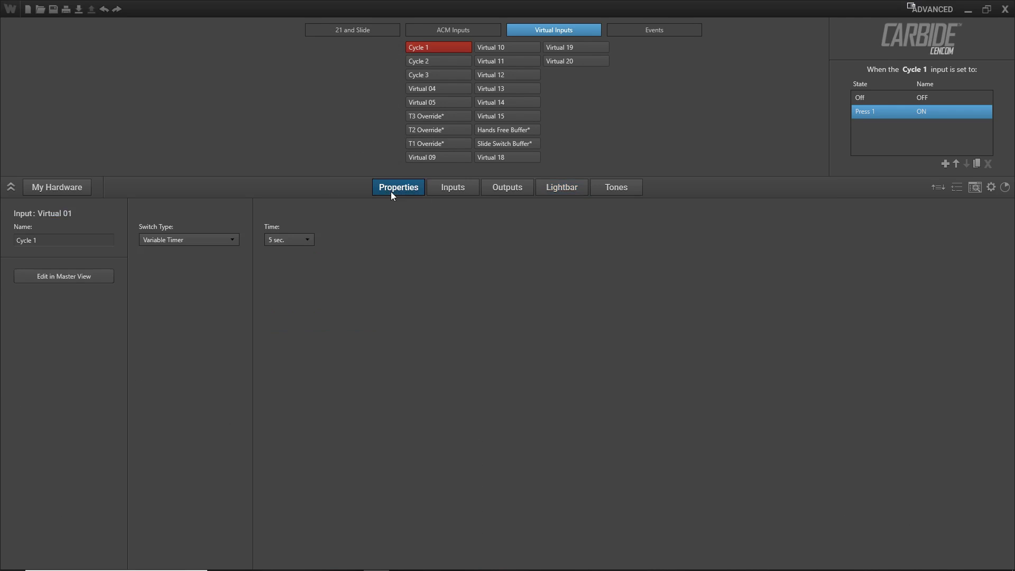
Make Cycle 2 a Variable Timer lasting 5 sec and check its lightbar pattern
left_click(423, 61)
left_click(182, 236)
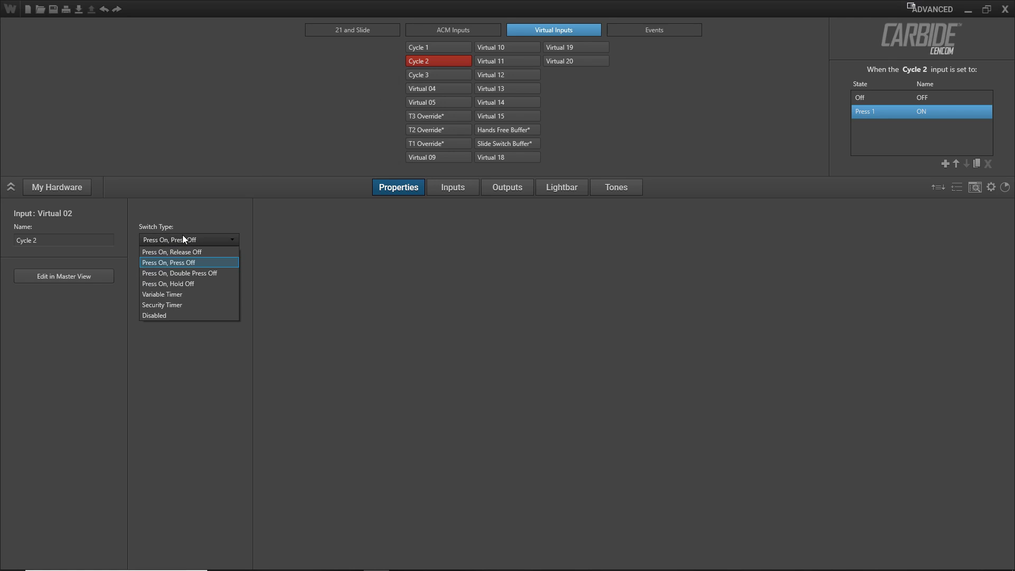
left_click(171, 291)
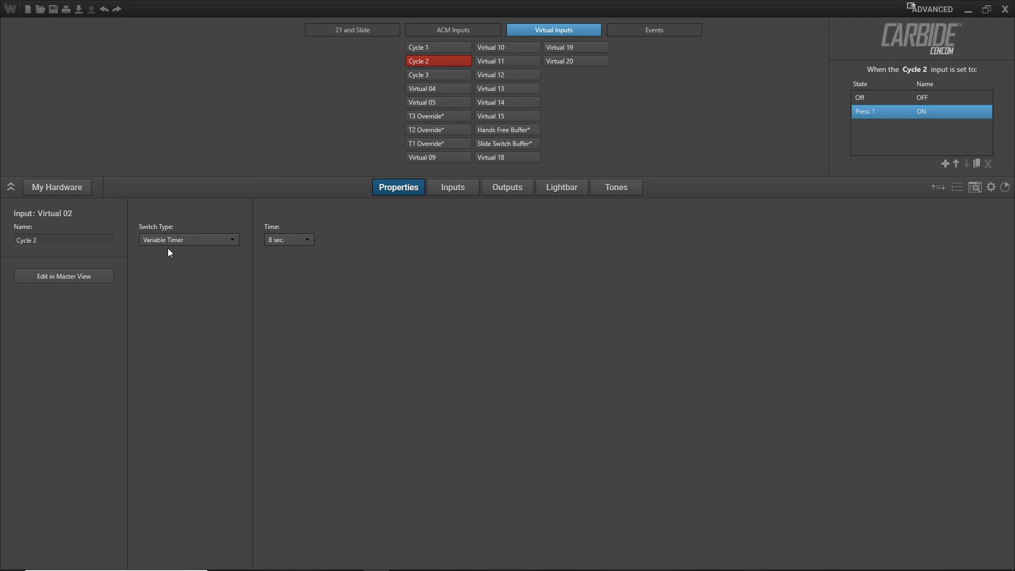
left_click(297, 239)
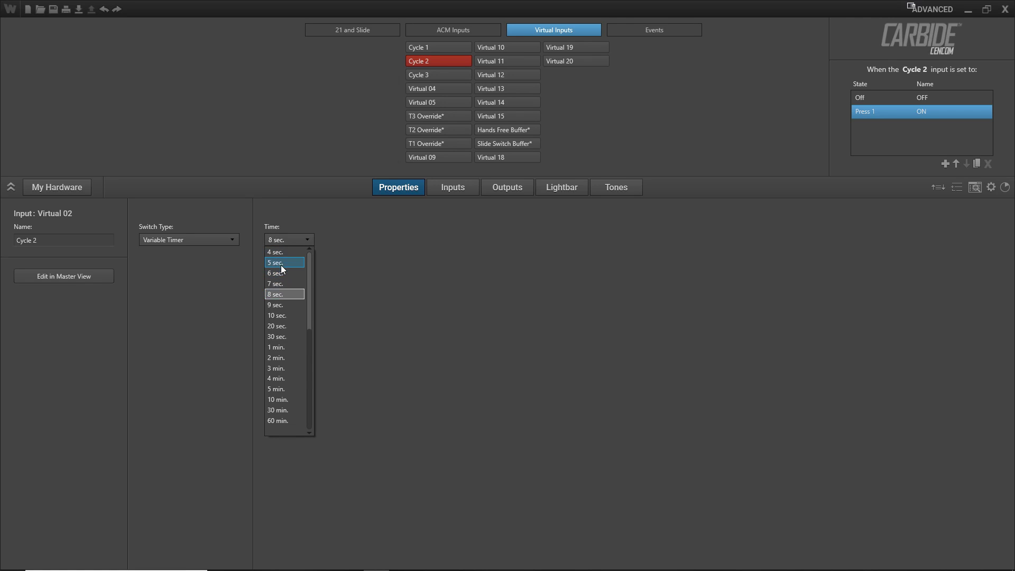
left_click(281, 263)
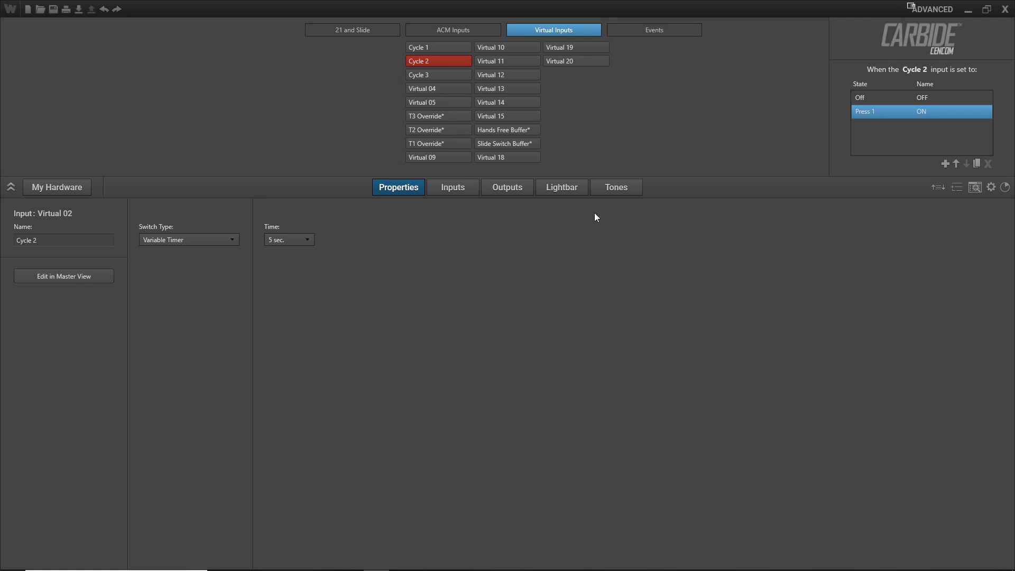
left_click(565, 190)
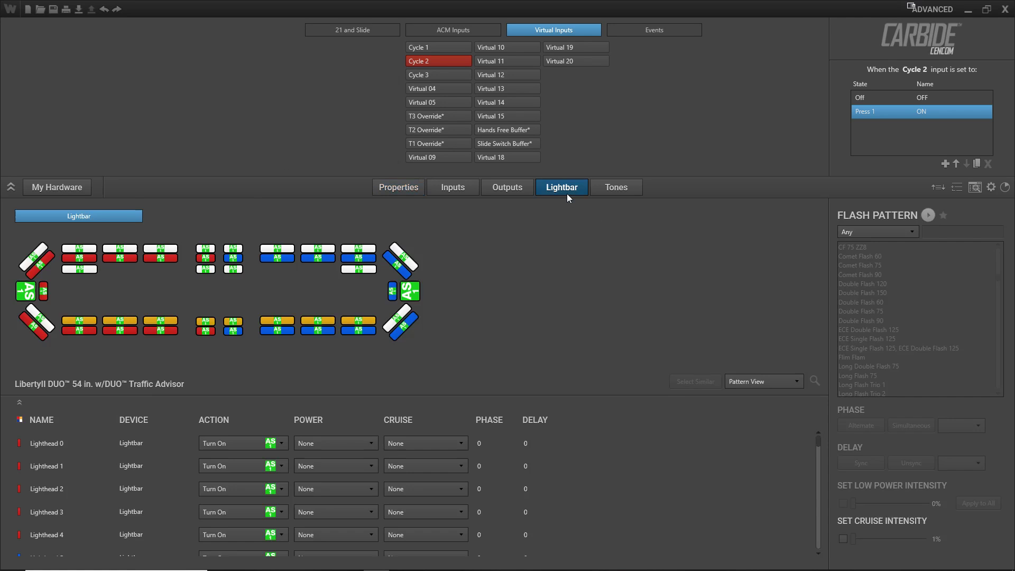
left_click(349, 248)
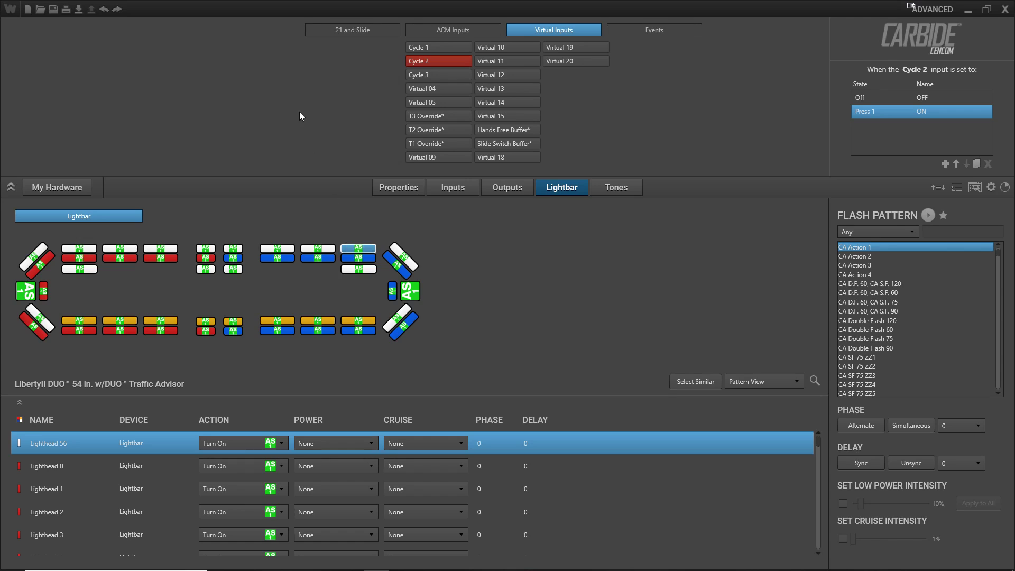
Make Cycle 3 a Variable Timer lasting 5 sec
left_click(438, 73)
left_click(402, 192)
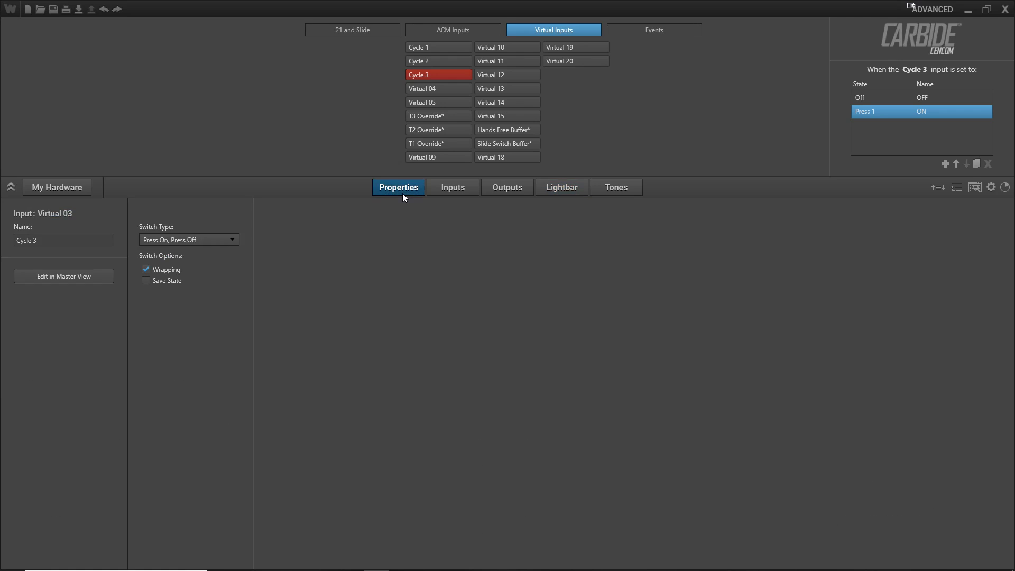
left_click(179, 241)
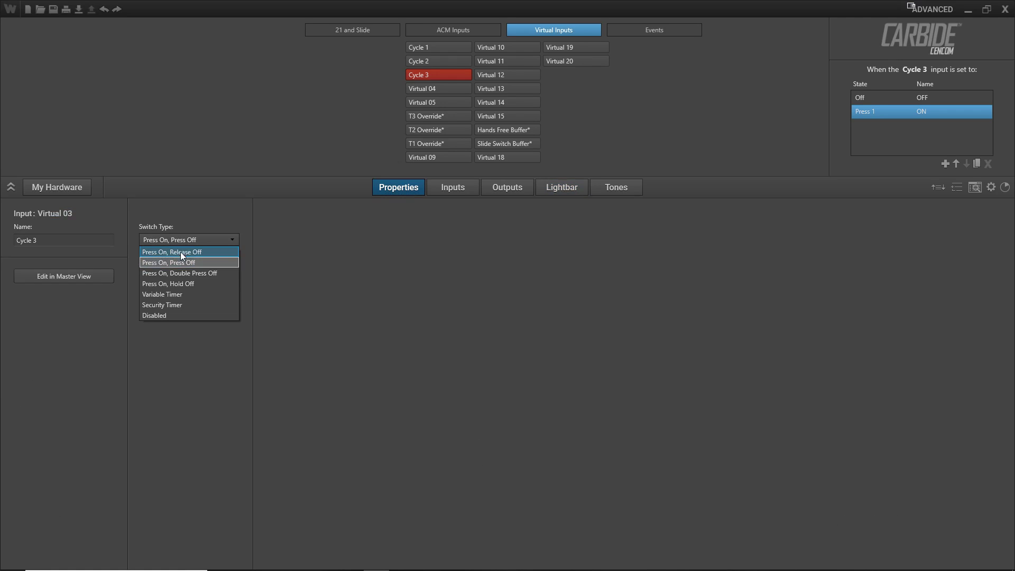
left_click(160, 295)
left_click(278, 240)
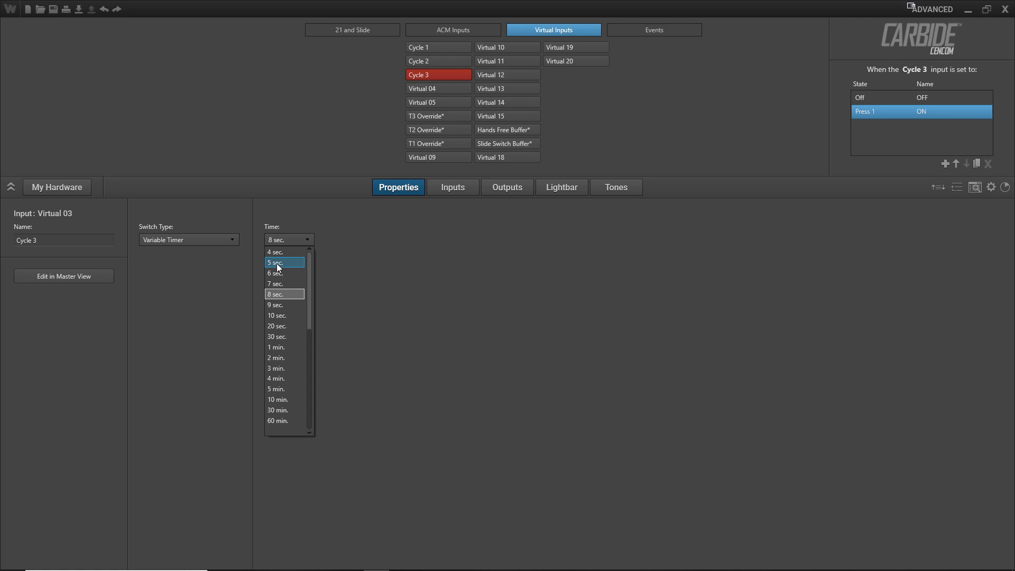
left_click(277, 263)
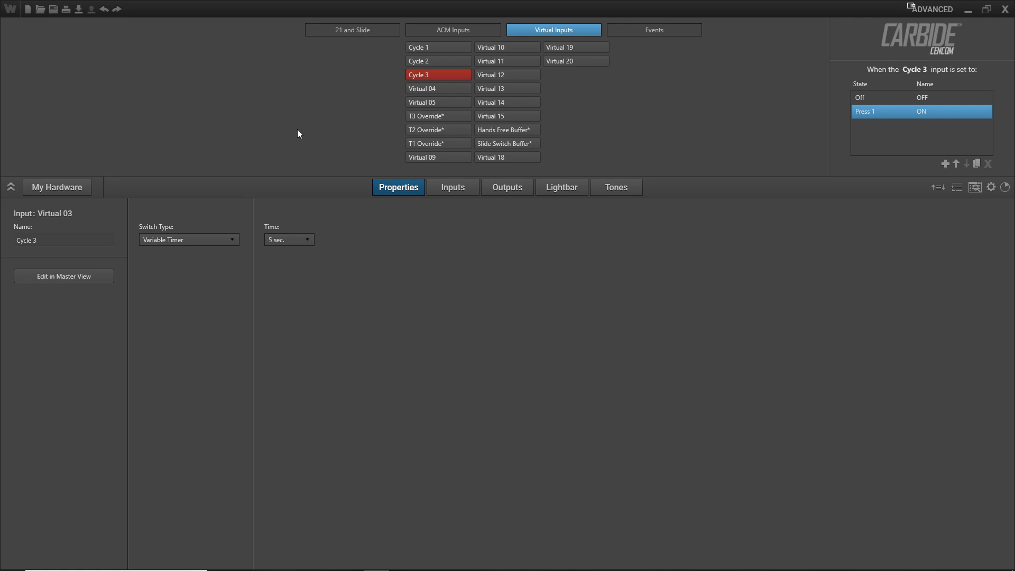
Set Switch 09's on action to send Cycle 1 to Go To Next State
left_click(344, 30)
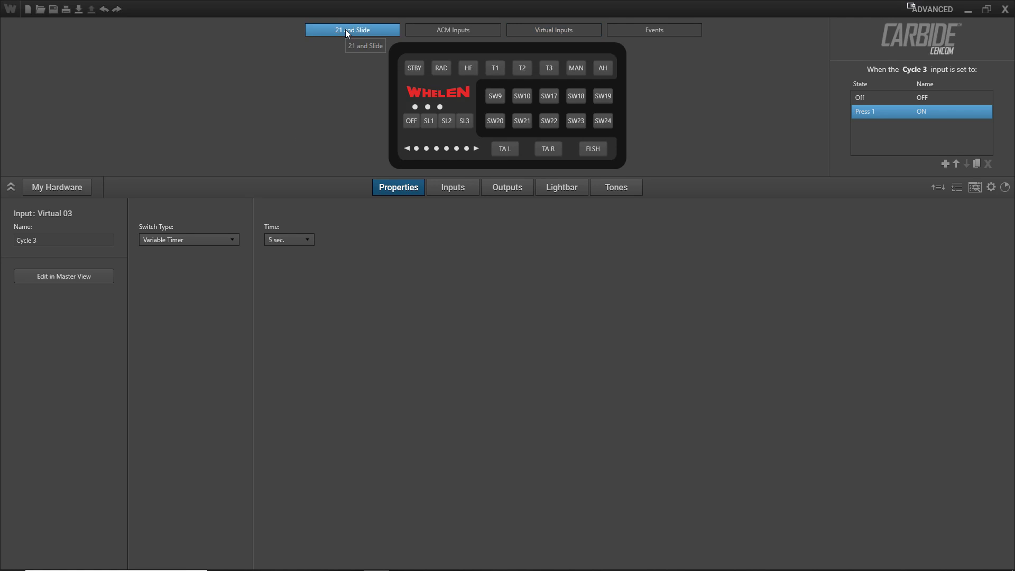
left_click(497, 97)
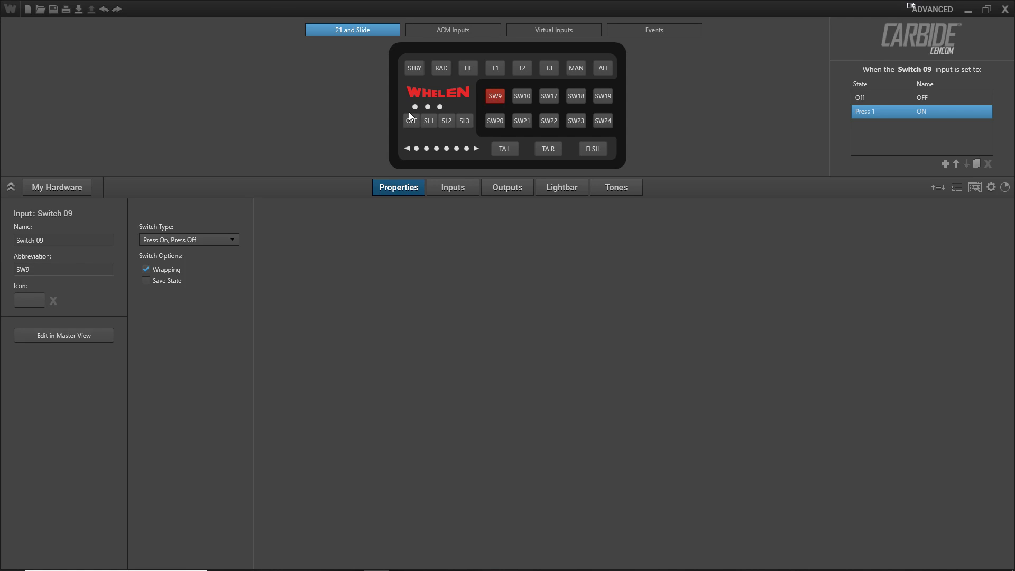
left_click(458, 186)
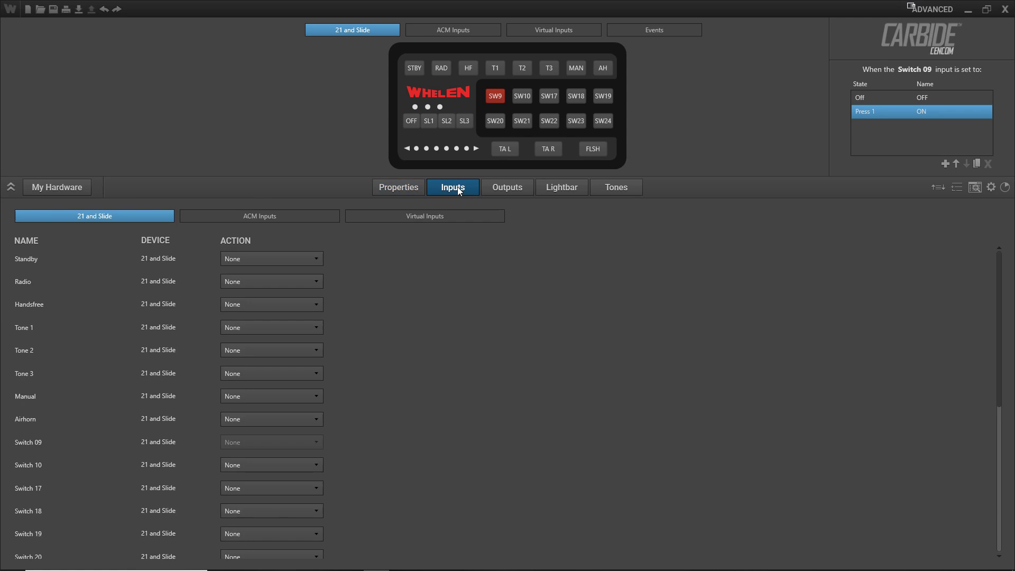
left_click(426, 219)
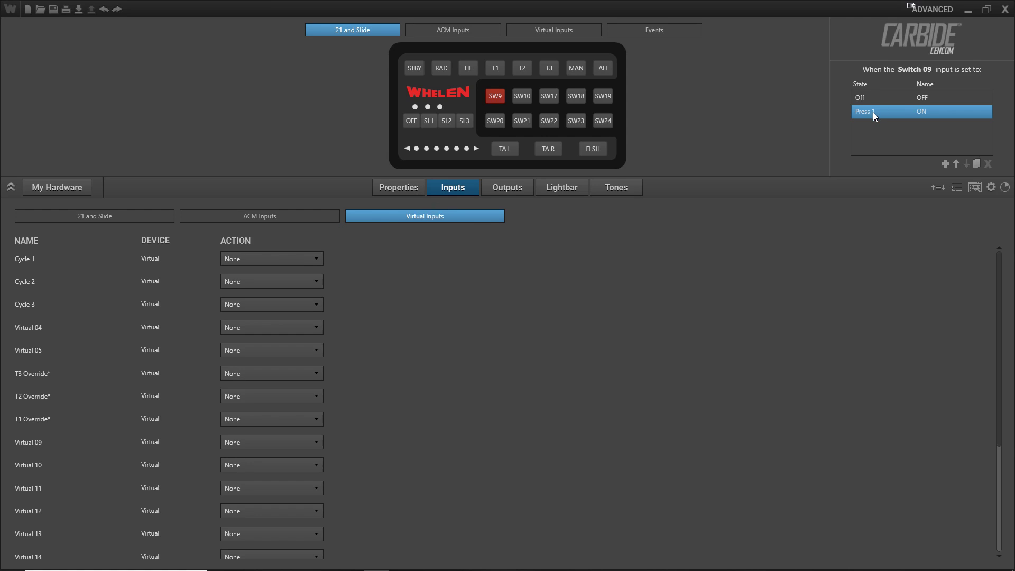
left_click(141, 257)
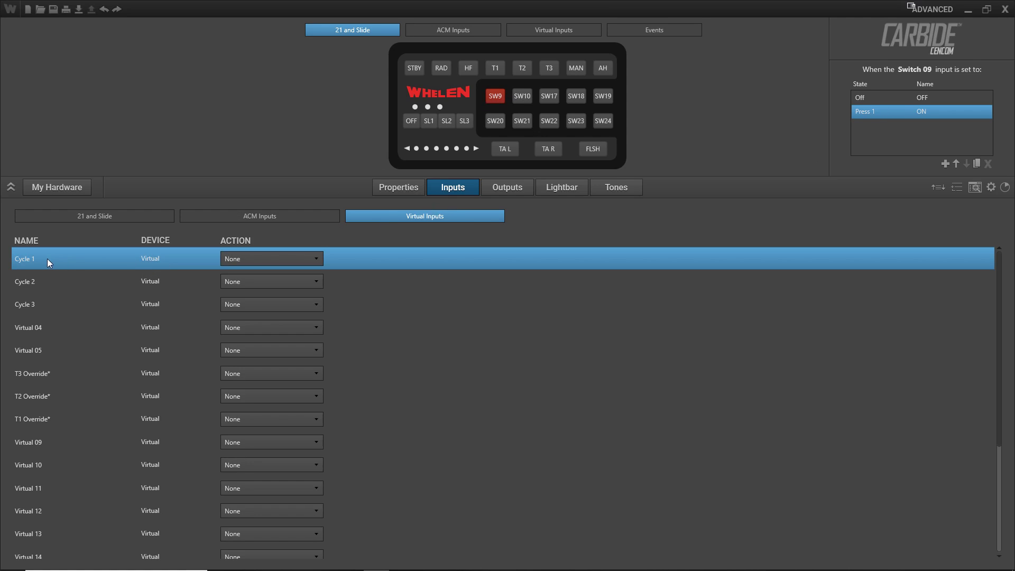
left_click(256, 260)
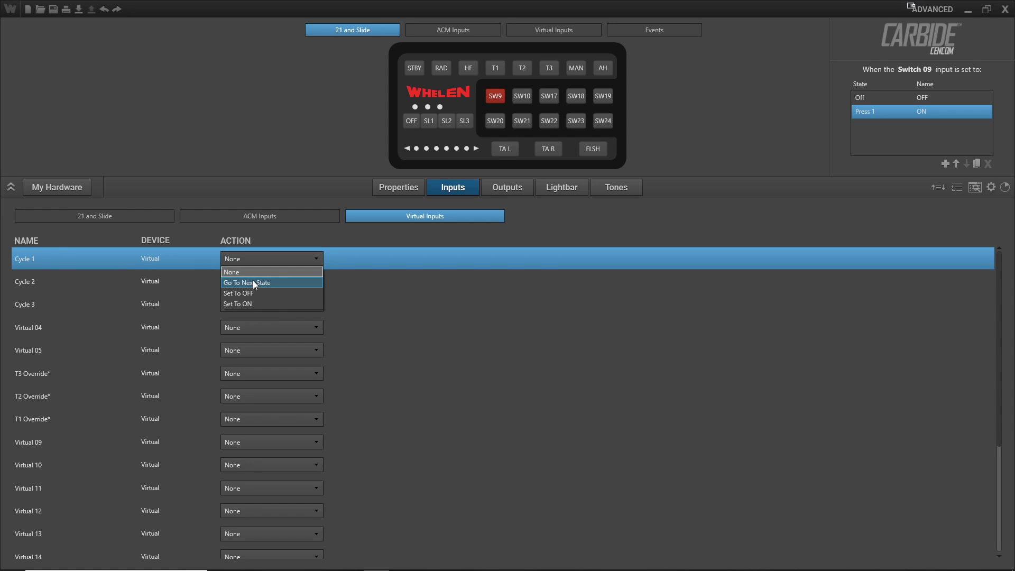
left_click(253, 281)
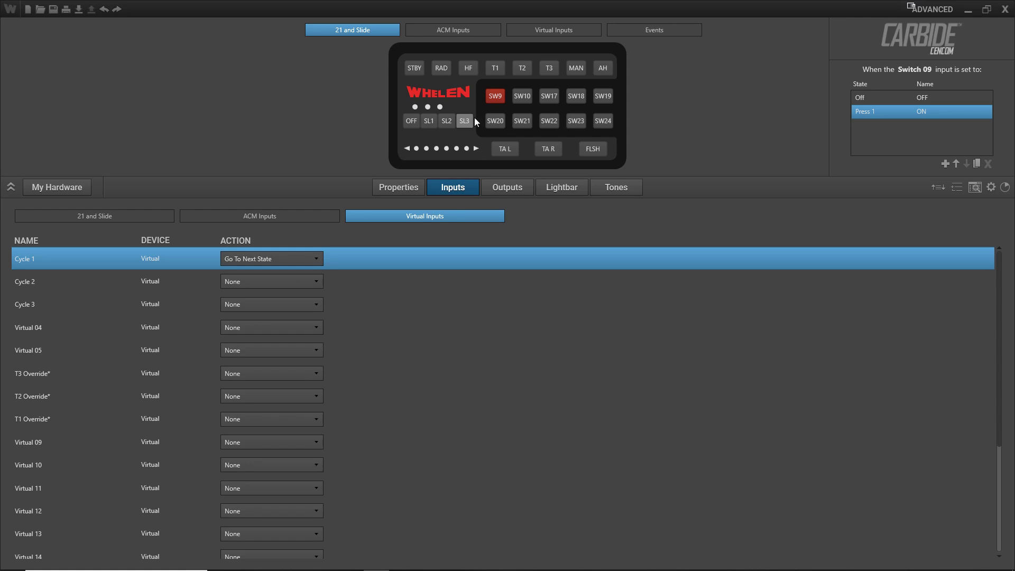
Set Cycle 1's Off state to send Cycle 2 to Go To Next State
left_click(528, 29)
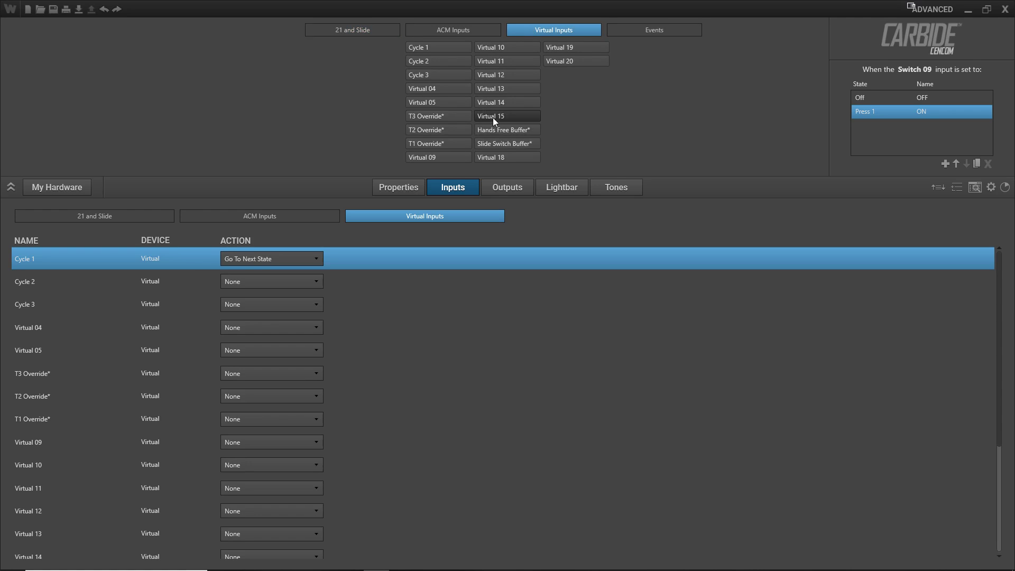
left_click(436, 47)
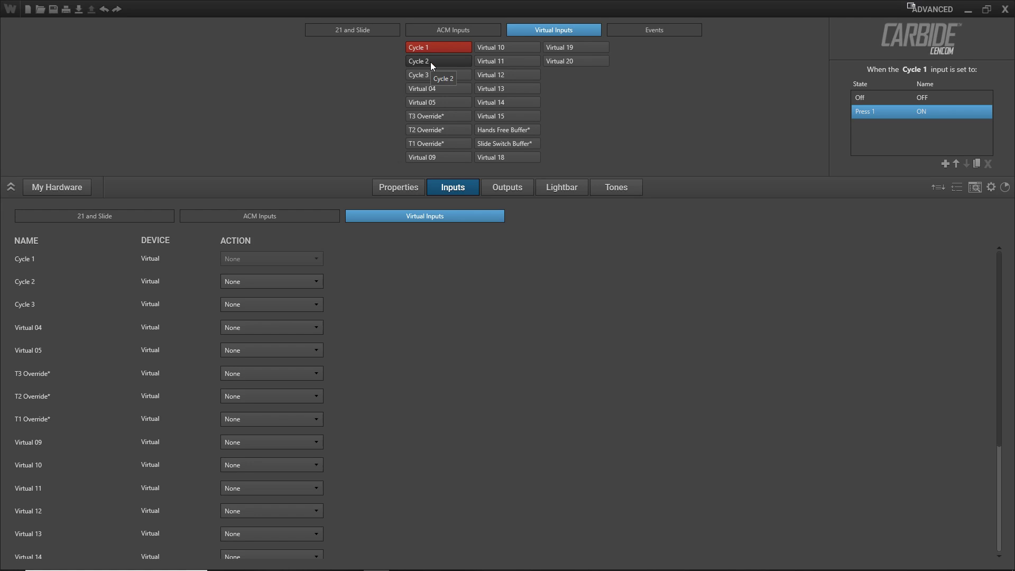
left_click(873, 97)
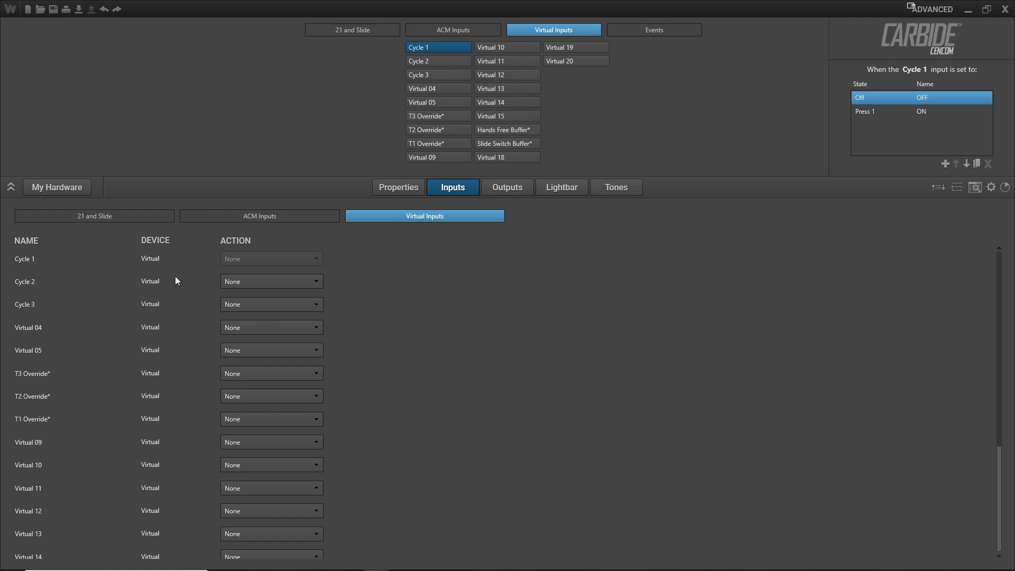
left_click(137, 283)
left_click(240, 281)
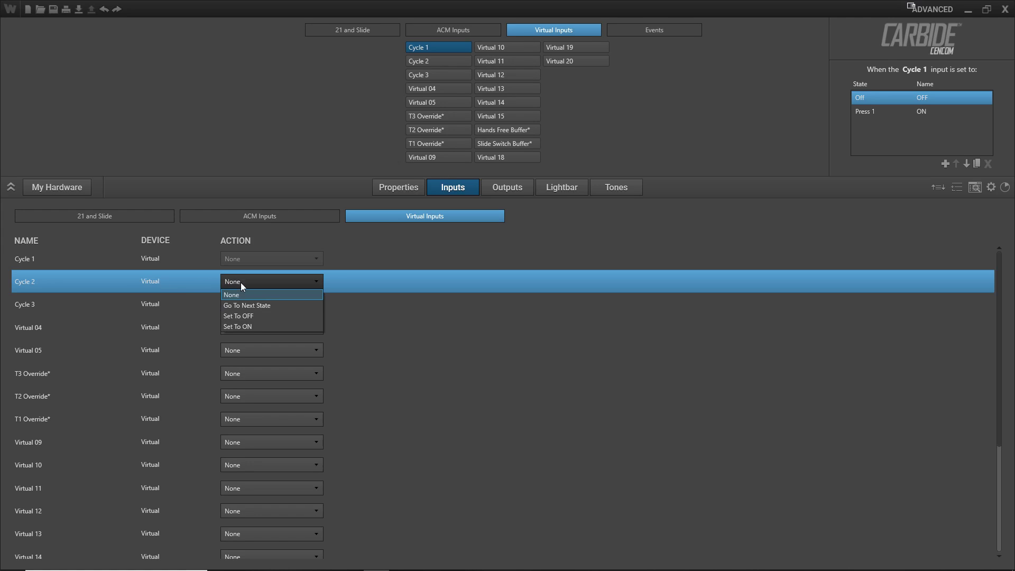
left_click(237, 302)
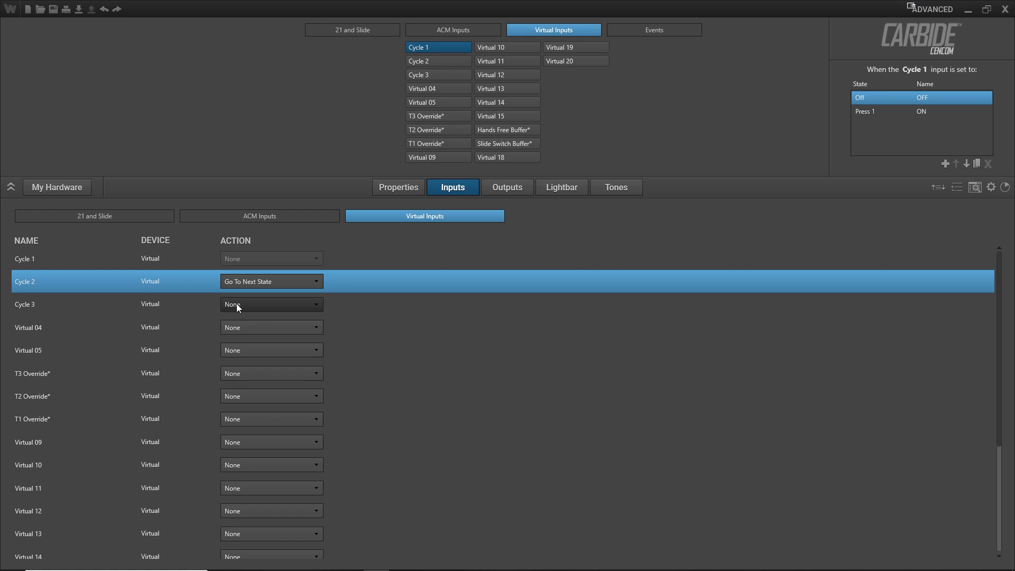
Set Cycle 2's Off state to send Cycle 3 to Go To Next State
left_click(430, 63)
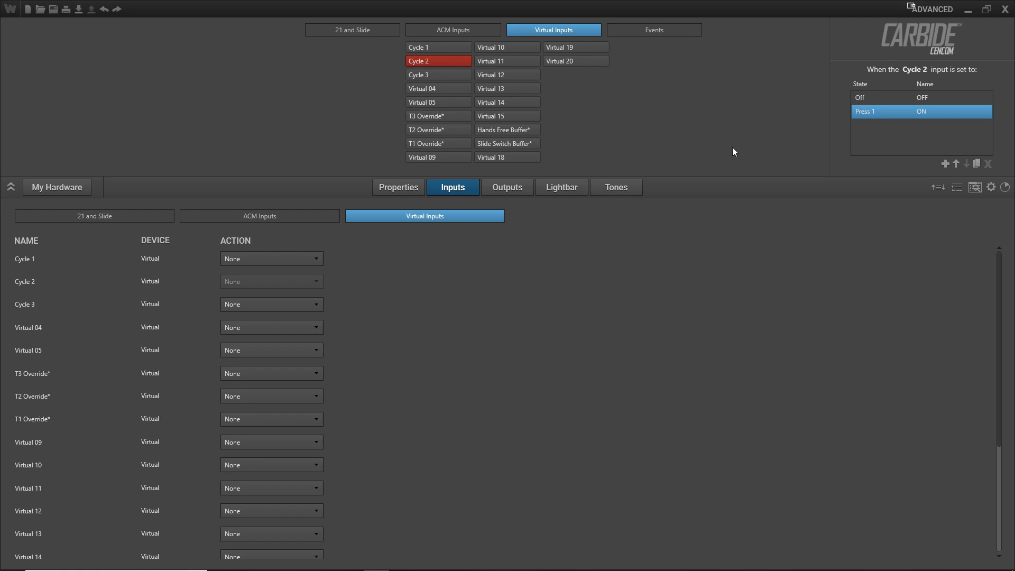
left_click(867, 98)
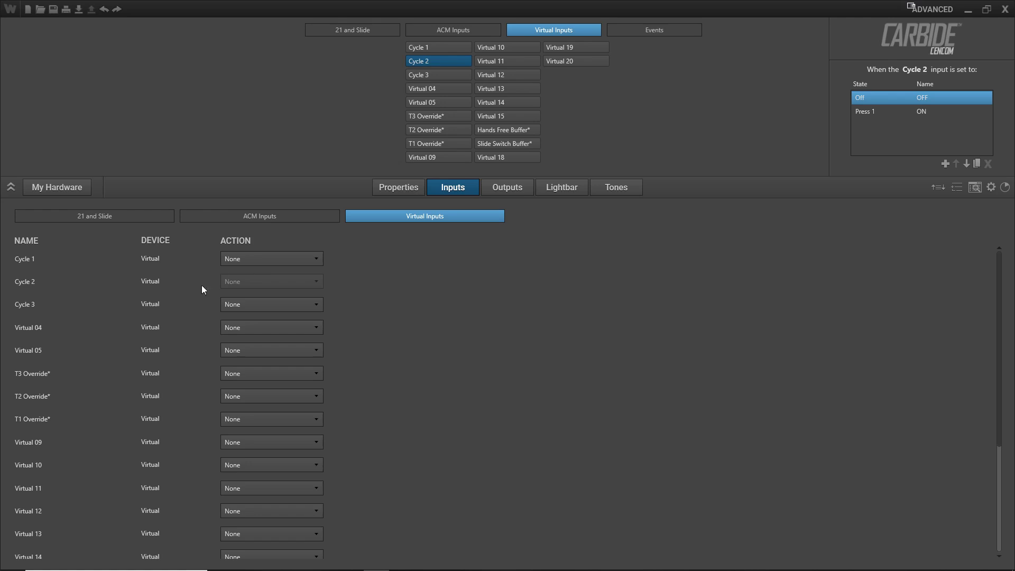
left_click(173, 301)
left_click(239, 303)
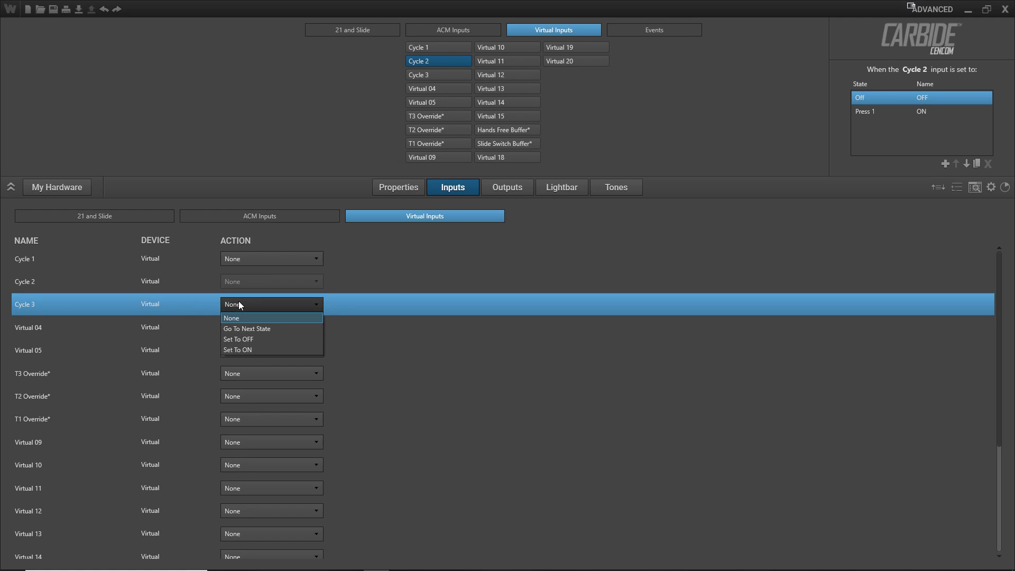
left_click(240, 329)
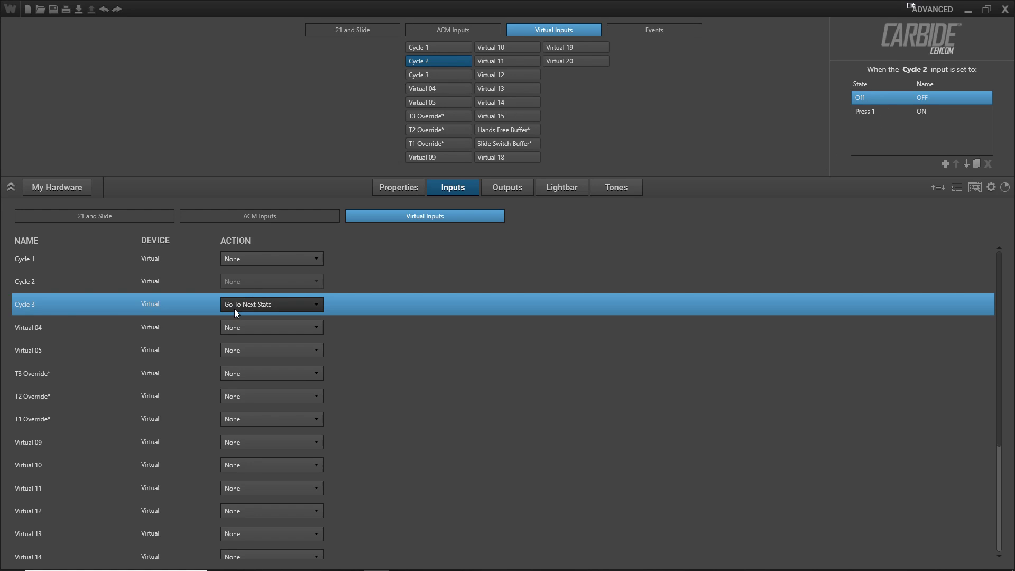
Review Cycle 3's Off-state actions, then Switch 09's ON-state actions
left_click(442, 74)
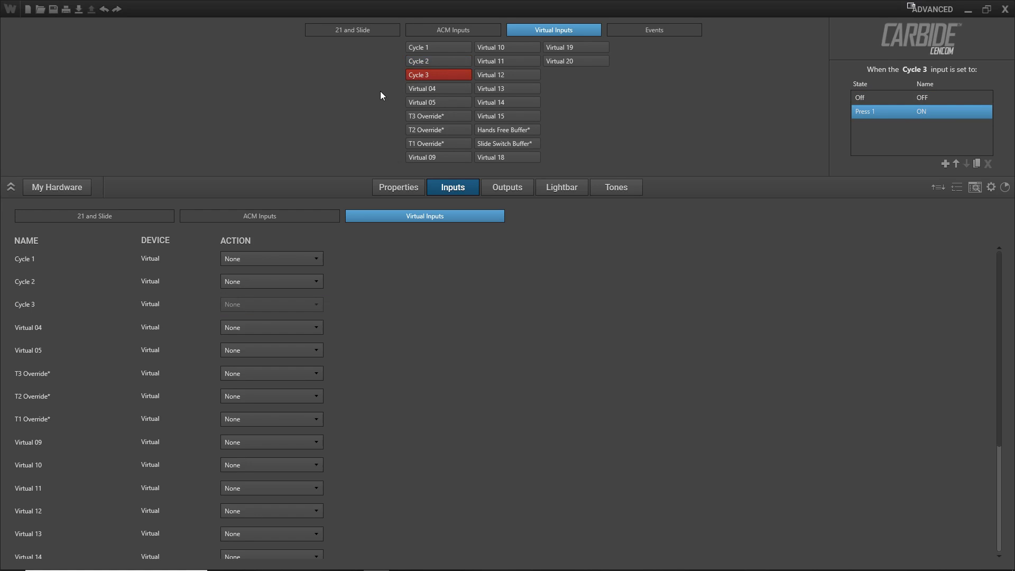
left_click(871, 98)
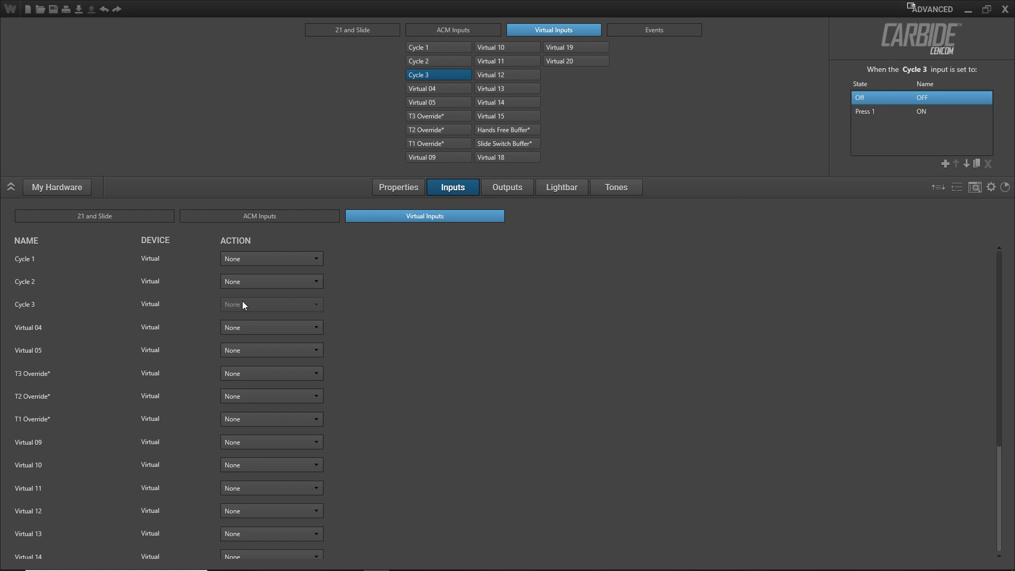
left_click(234, 259)
left_click(243, 283)
left_click(329, 30)
left_click(495, 96)
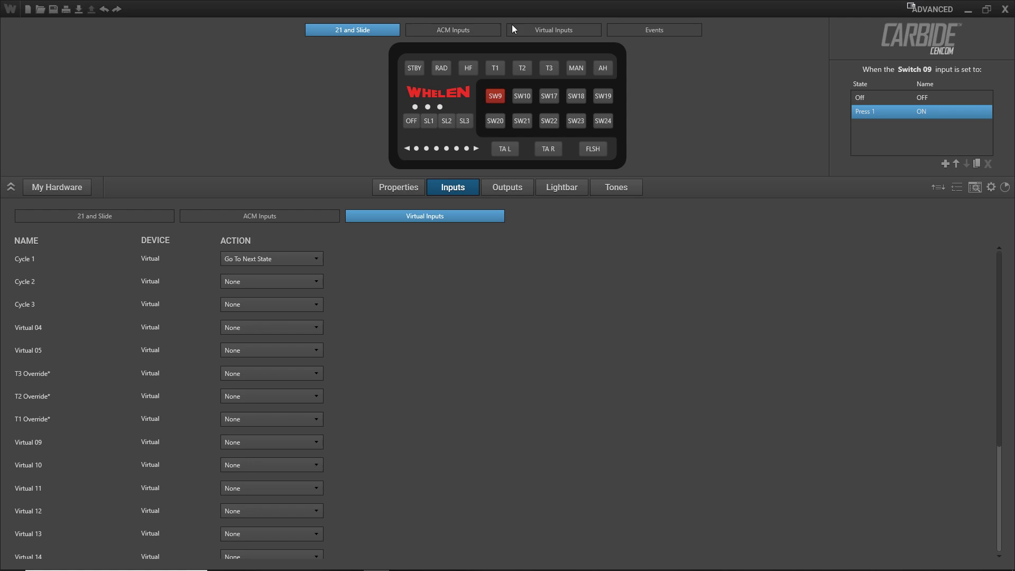
Recheck Cycle 2's Off-state action and return to Switch 09's ON settings
left_click(540, 26)
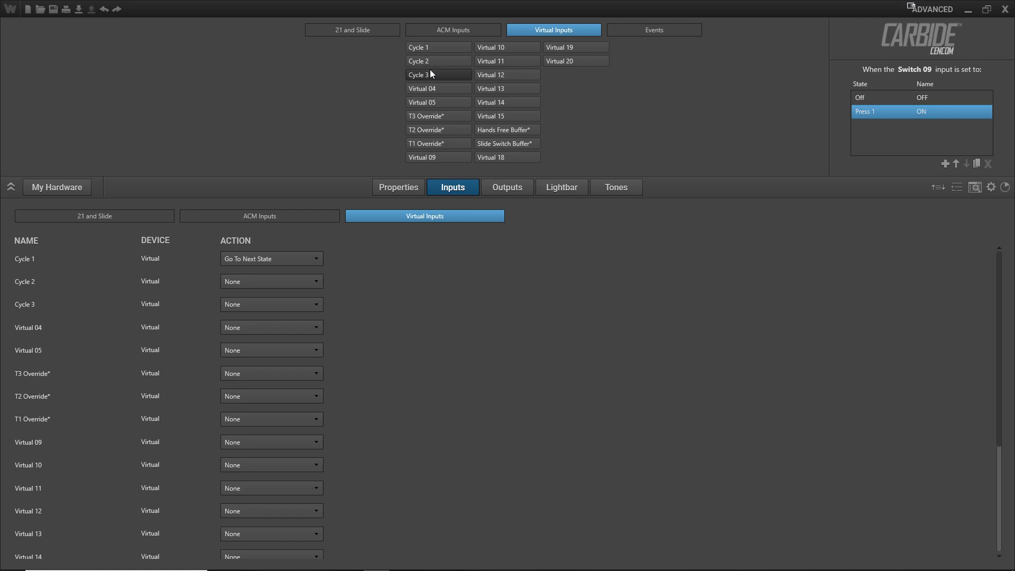
left_click(429, 62)
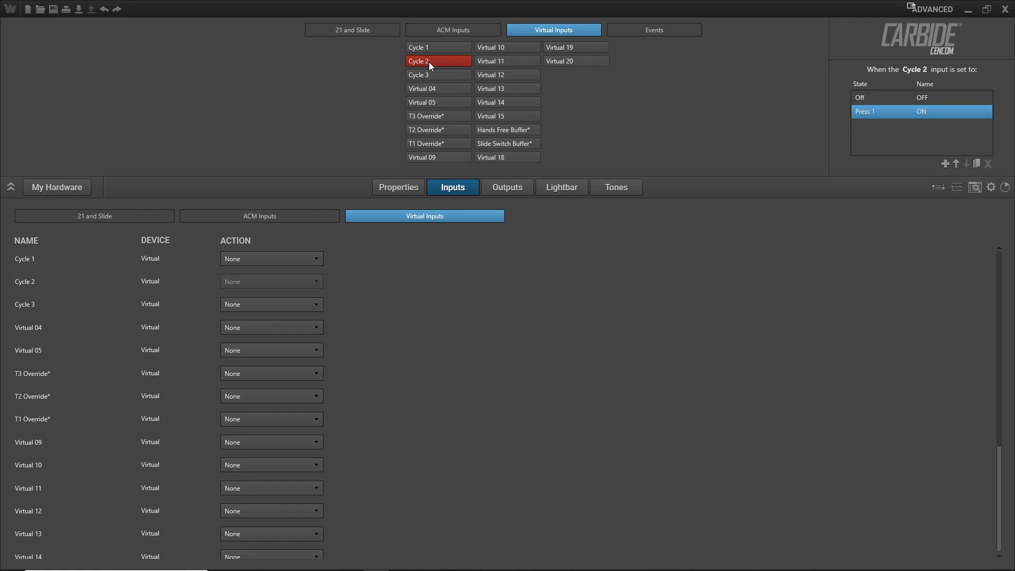
left_click(859, 97)
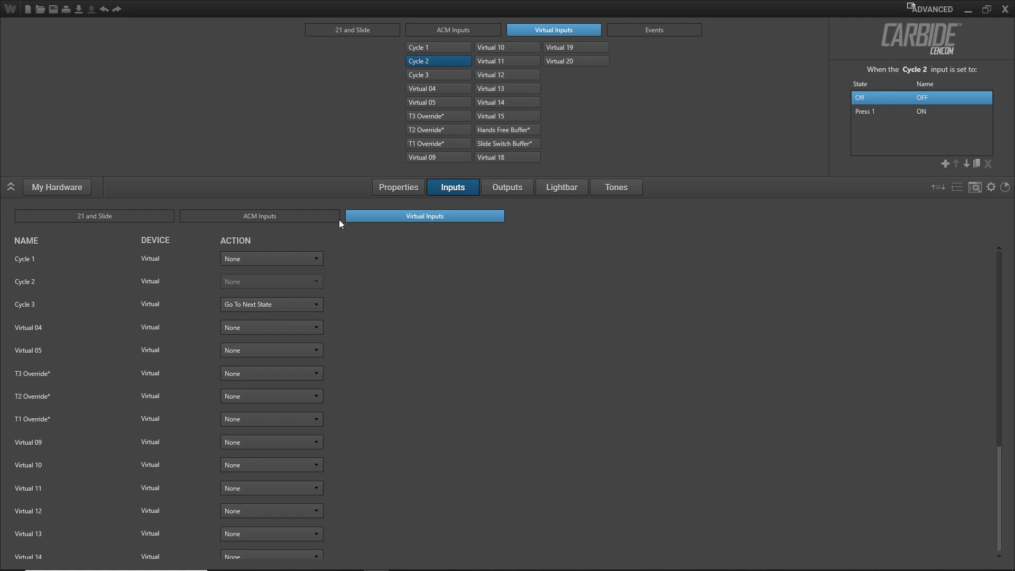
left_click(362, 34)
left_click(495, 97)
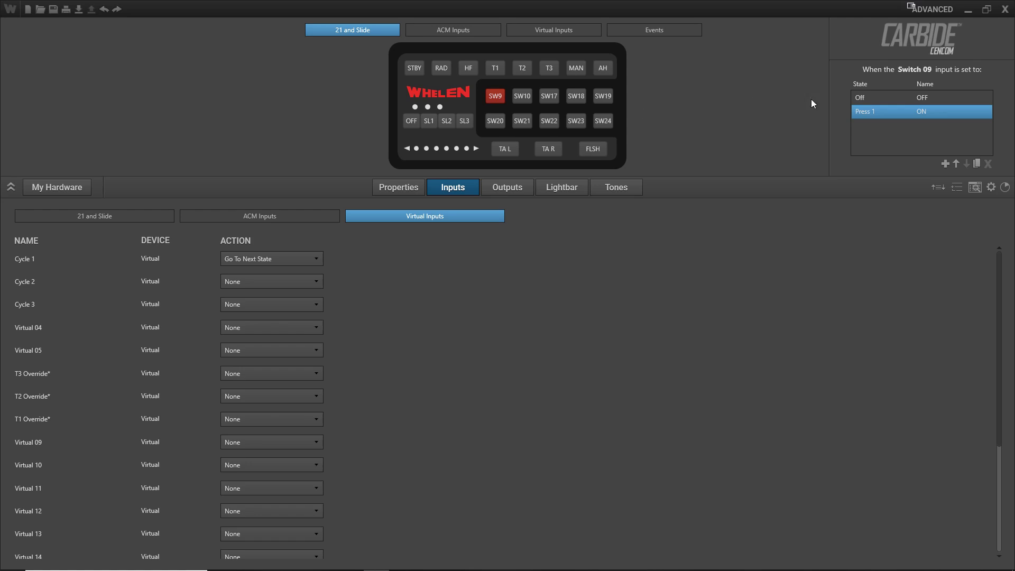
Set Switch 09's Off state to Set To OFF for Cycle 1, Cycle 2 and Cycle 3
left_click(855, 97)
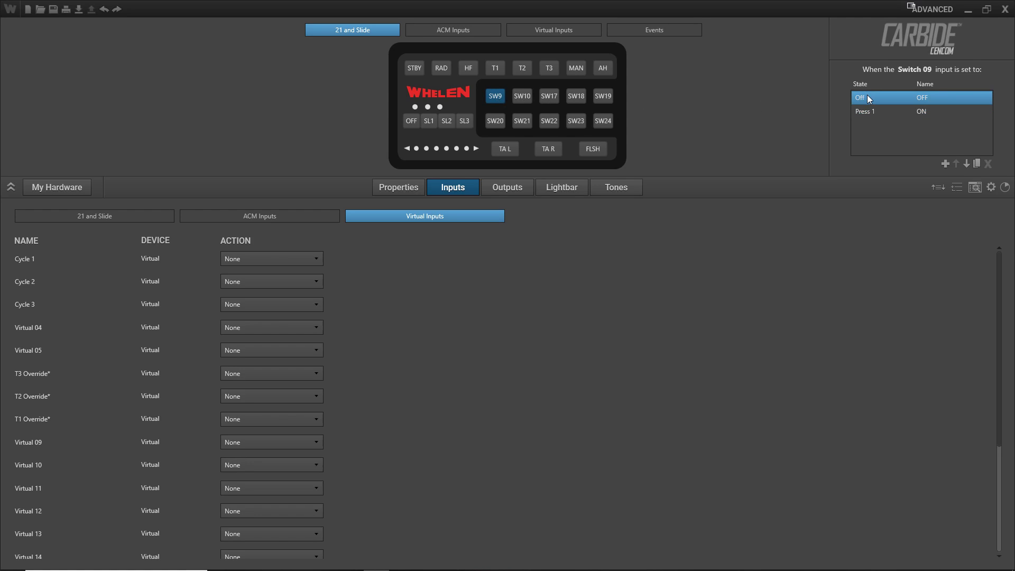
left_click(72, 262)
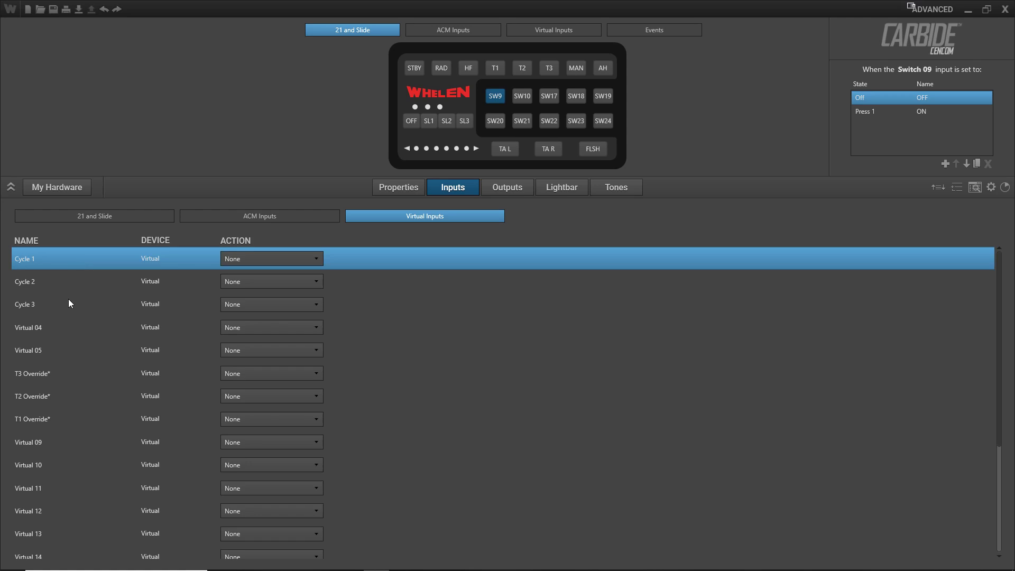
left_click(62, 302, "shift")
left_click(245, 257)
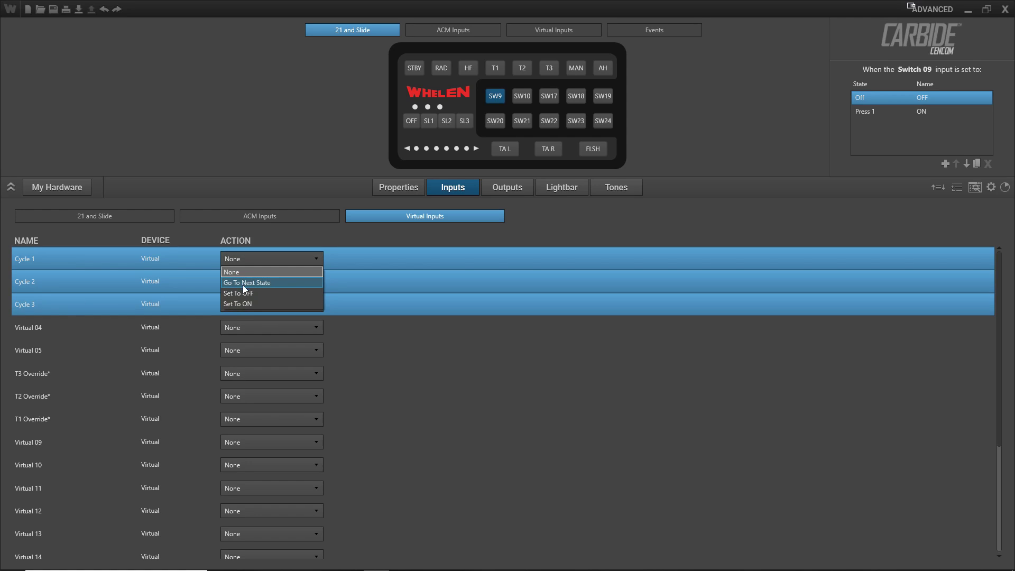
left_click(240, 290)
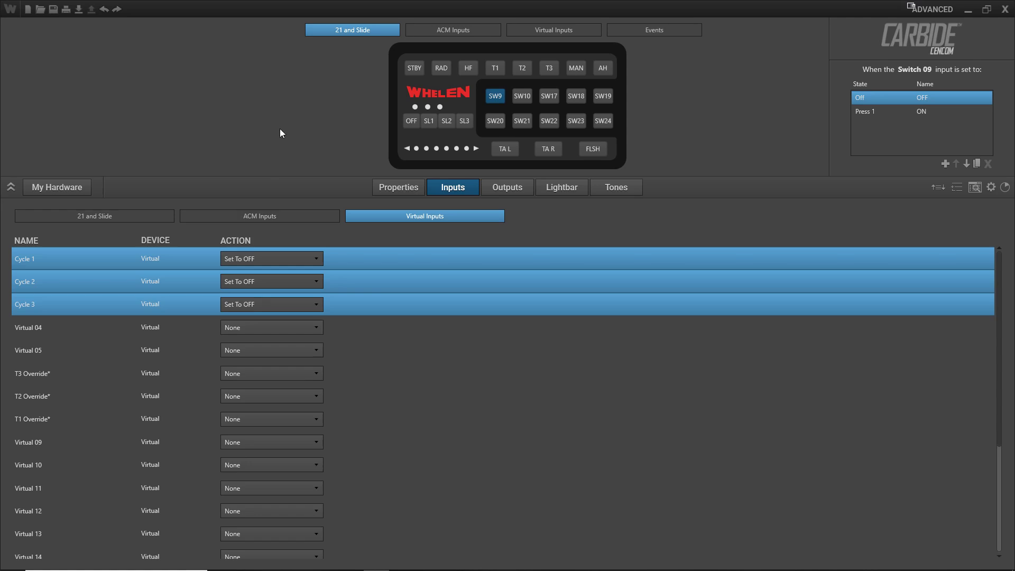
left_click(409, 344)
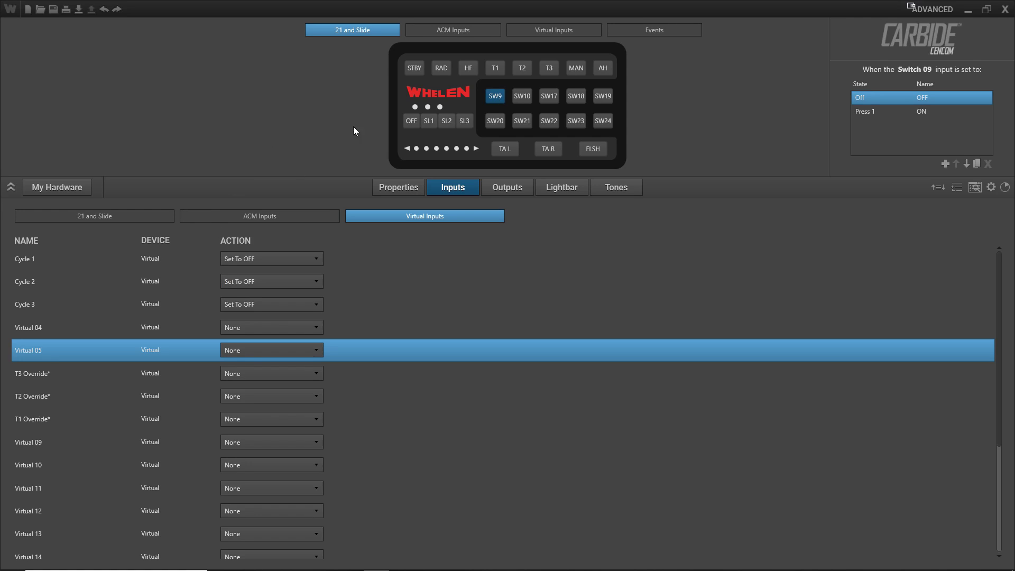
View Cycle 1's ON-state lightbar pattern, then Cycle 3's Double Flash pattern
left_click(531, 33)
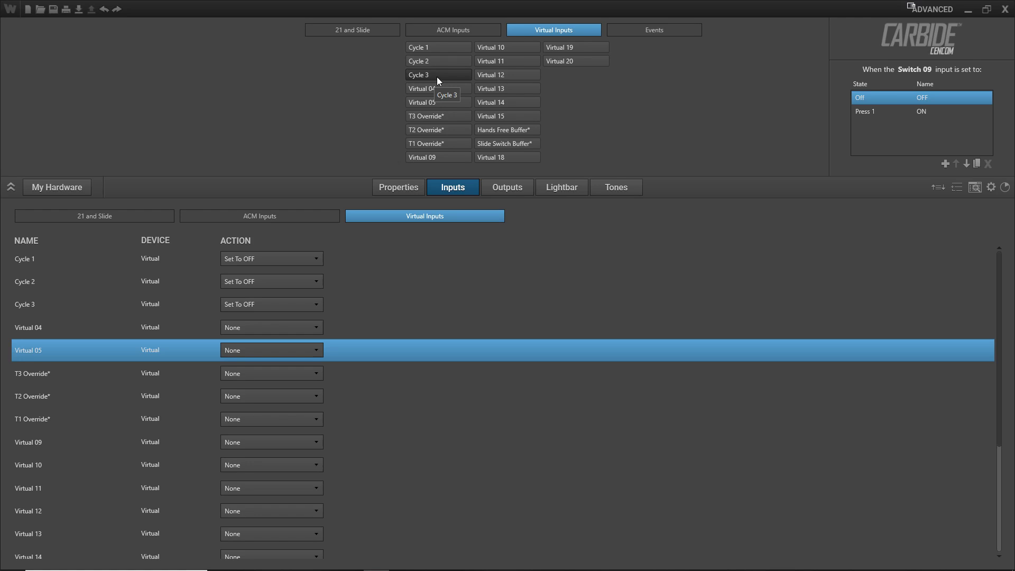
left_click(439, 51)
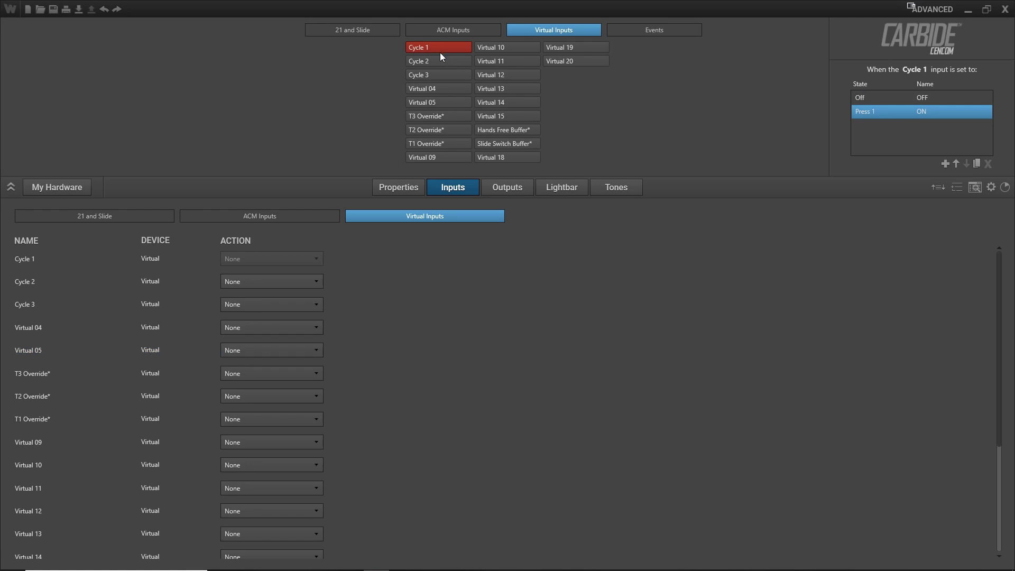
left_click(546, 187)
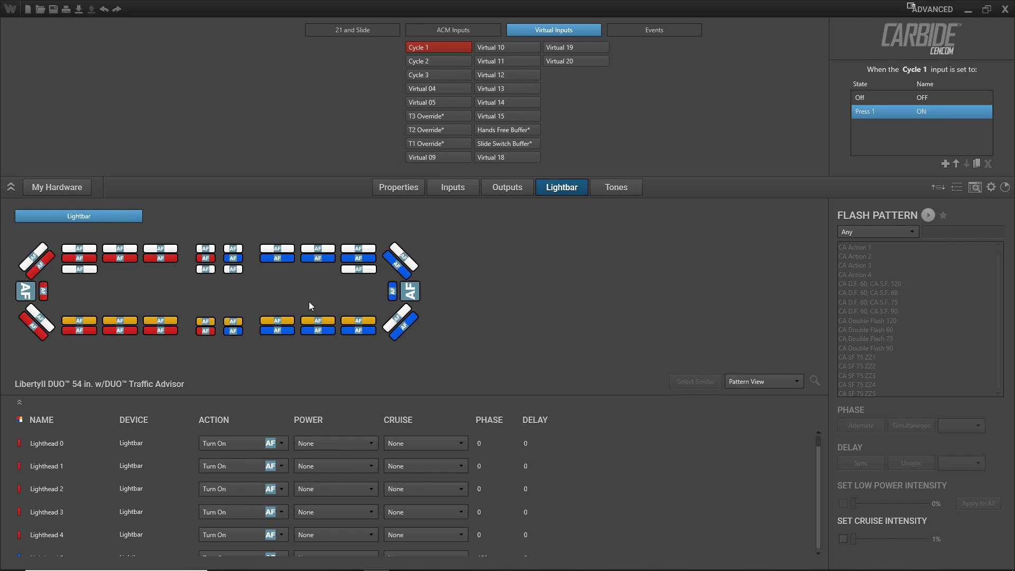
left_click(432, 75)
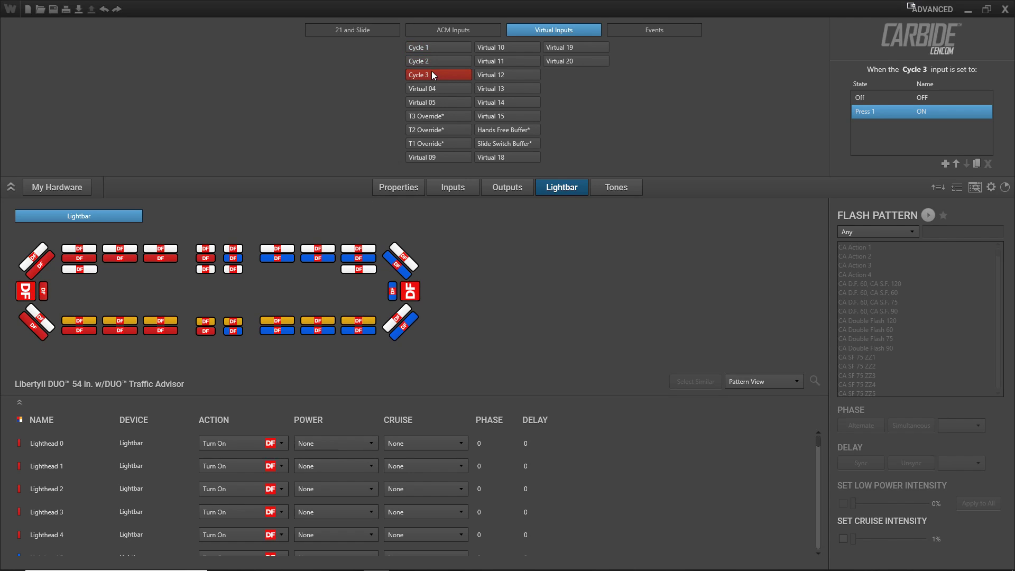